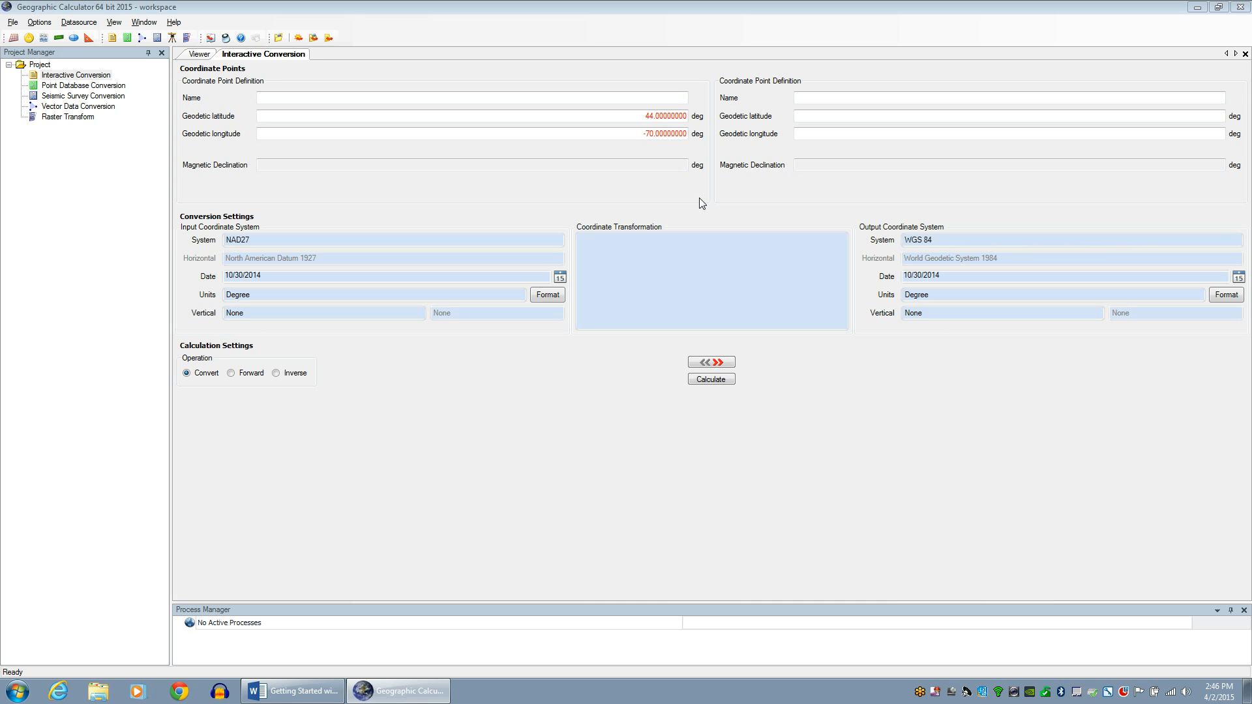
- Reverse the conversion direction between the two coordinate systems and switch it back
{"action": "left_click", "coordinate": [716, 363]}
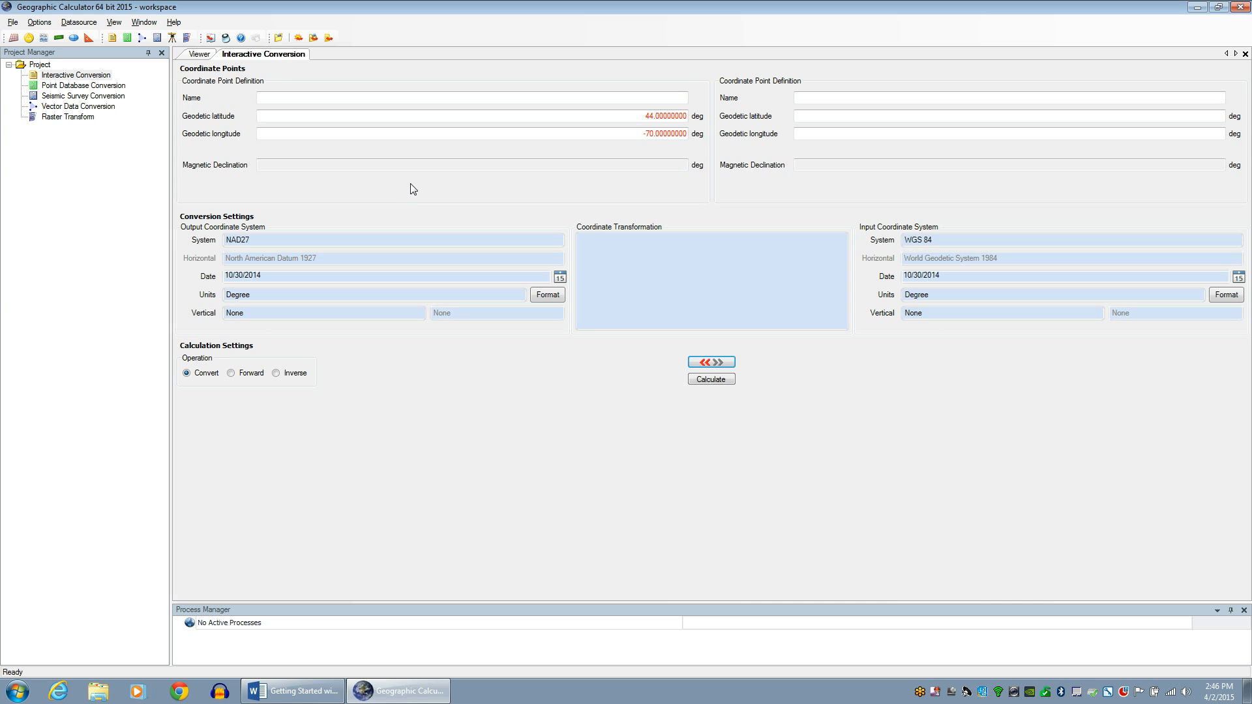
{"action": "left_click", "coordinate": [710, 363]}
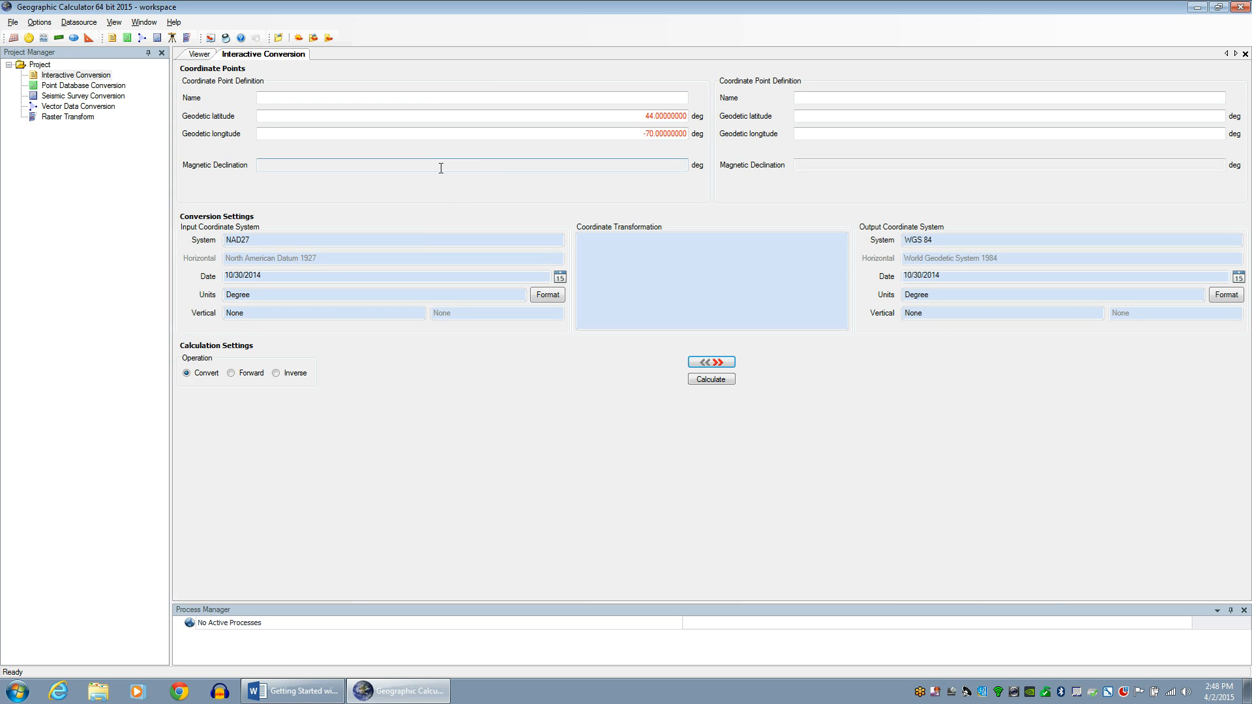
{"action": "mouse_move", "coordinate": [453, 165]}
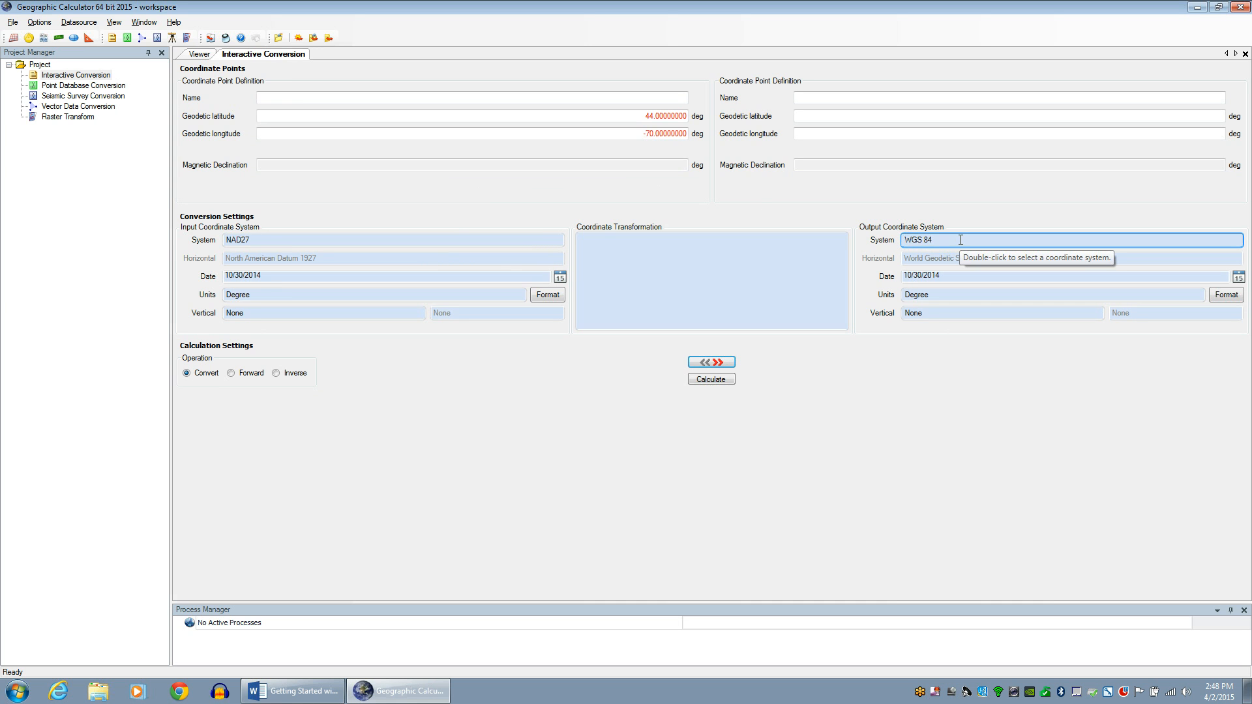
- Limit the available input coordinate systems by geographic area, picking Maine on the enlarged world map
{"action": "double_click", "coordinate": [340, 240]}
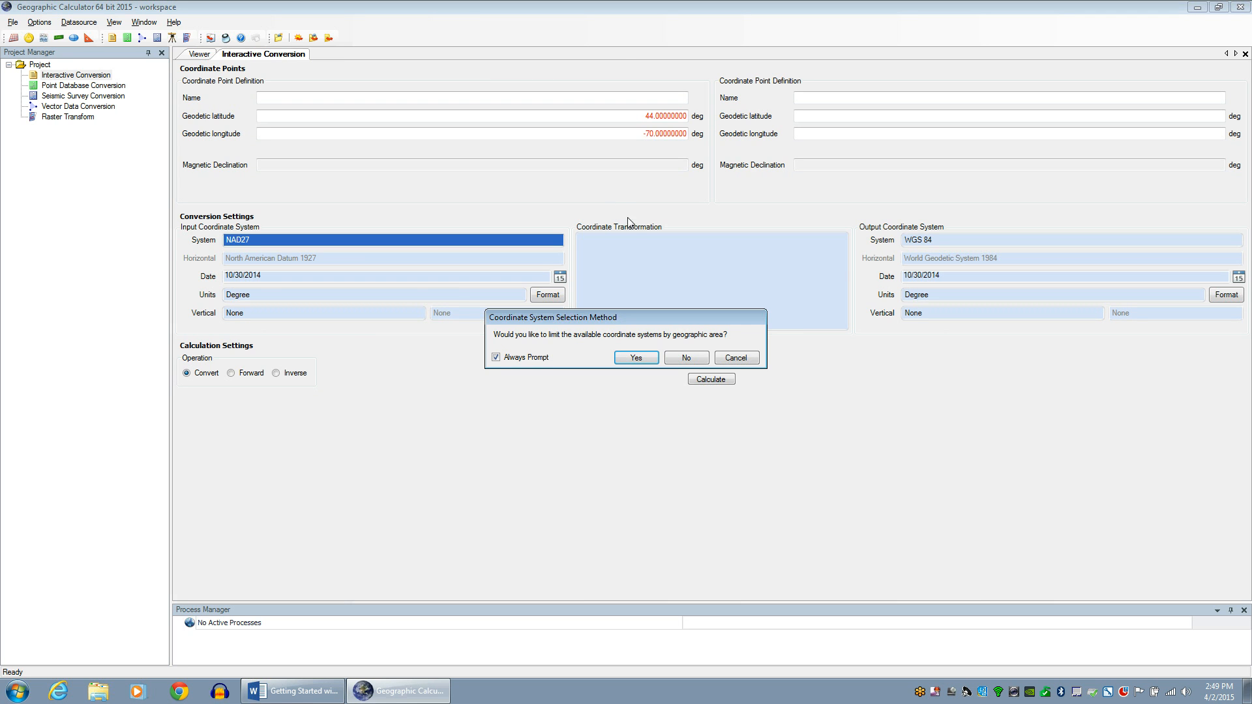
{"action": "left_click", "coordinate": [636, 358]}
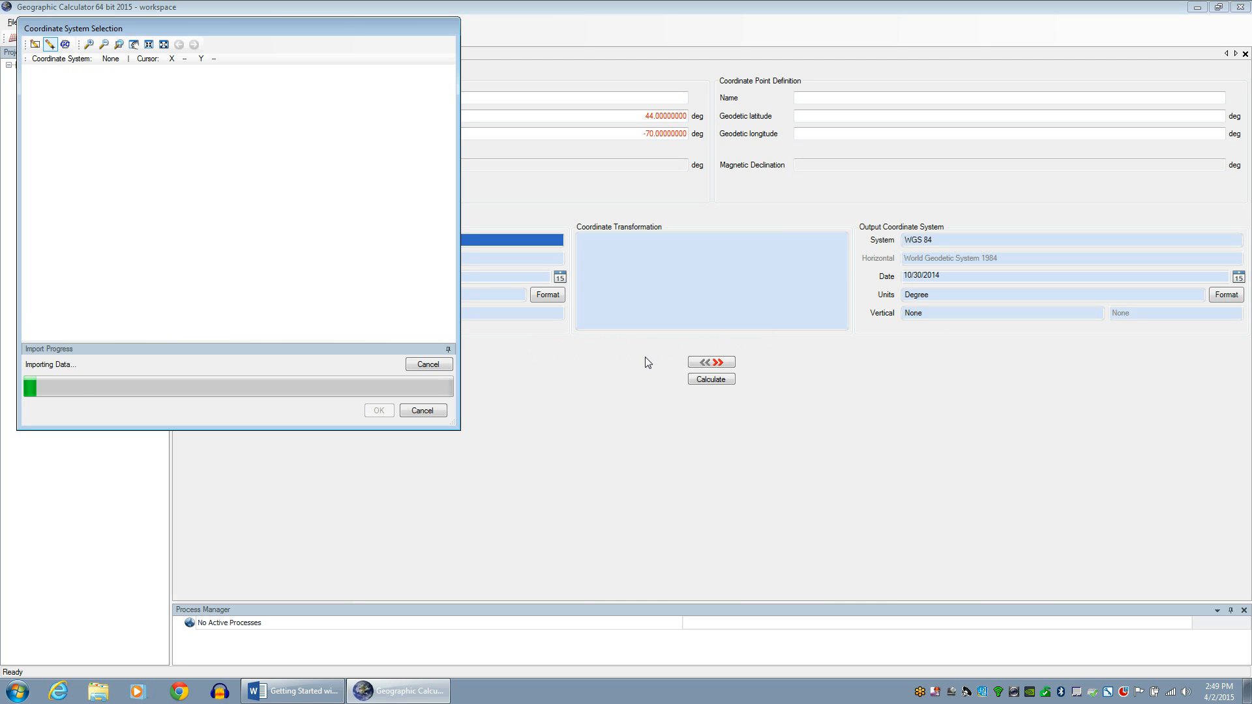
{"action": "left_click_drag", "start_coordinate": [453, 424], "coordinate": [951, 645]}
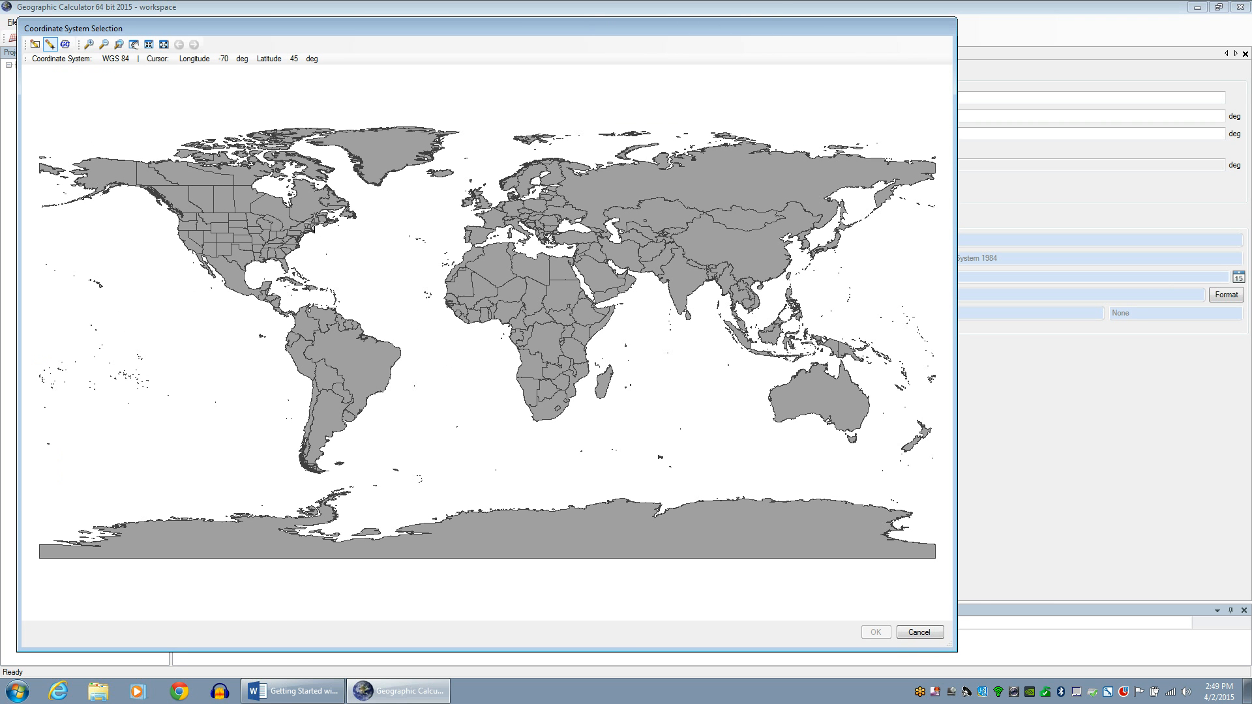
{"action": "scroll", "coordinate": [315, 223], "scroll_direction": "up", "scroll_amount": 5}
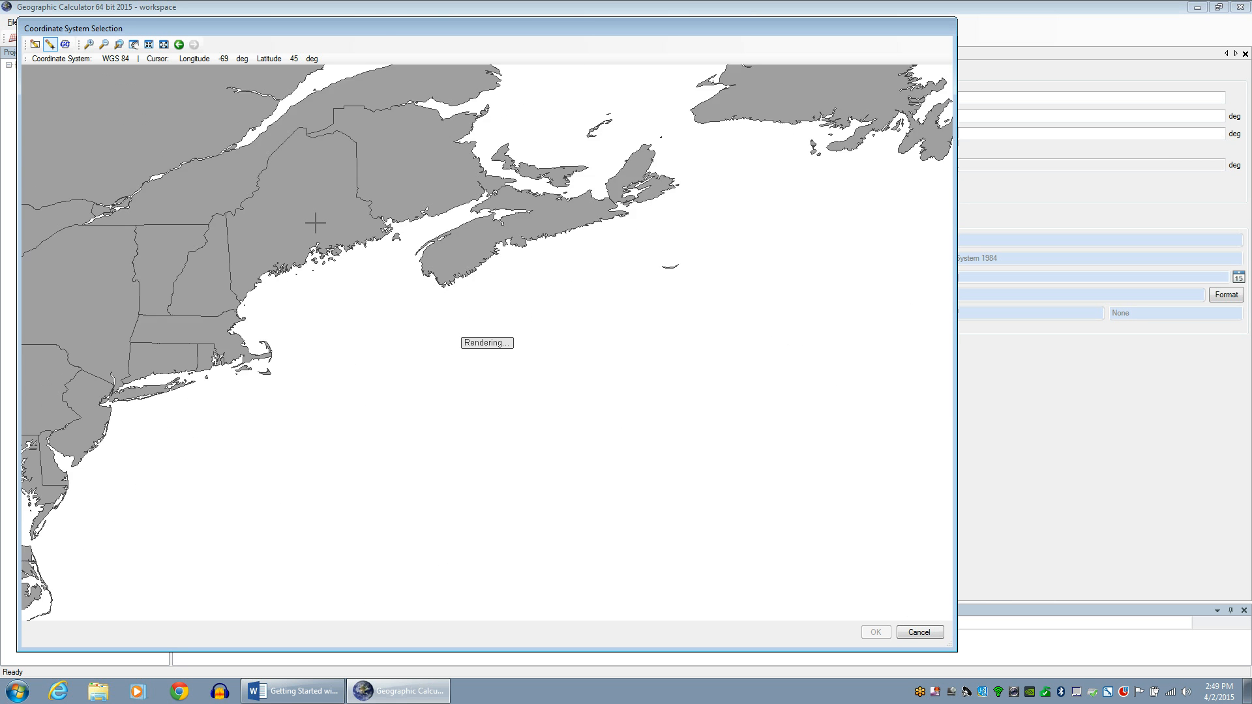
{"action": "scroll", "coordinate": [315, 224], "scroll_direction": "down", "scroll_amount": 2}
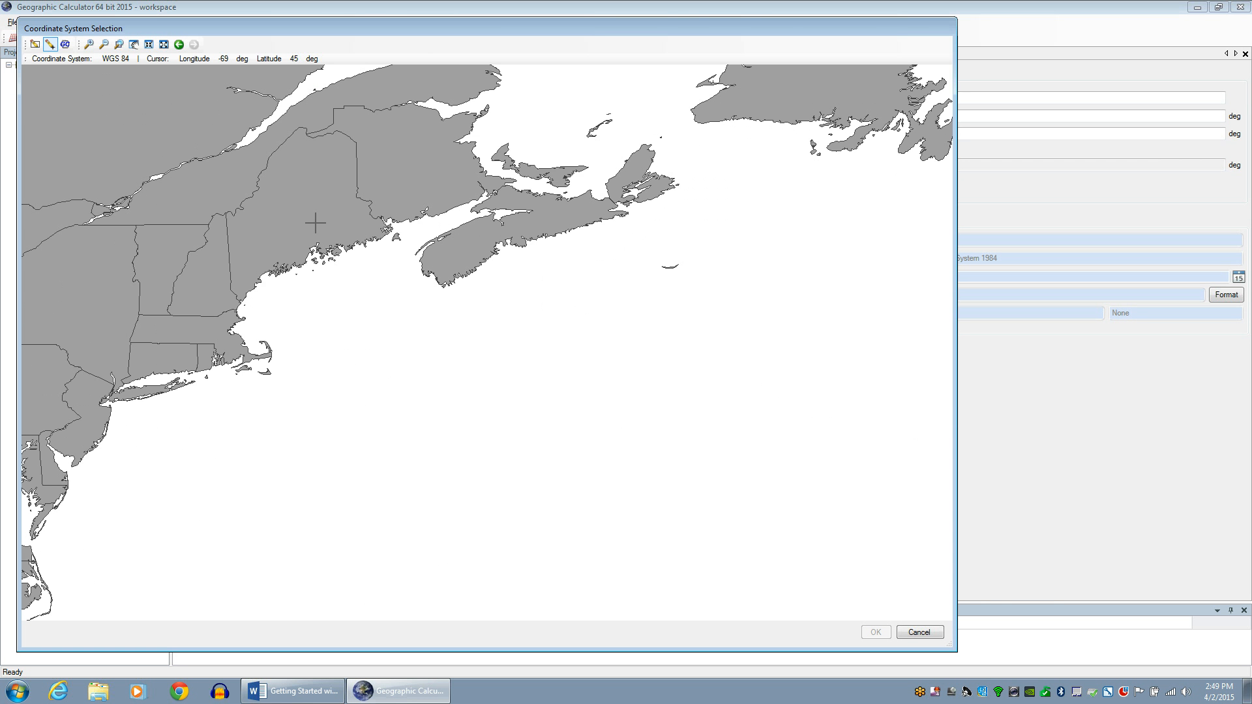
{"action": "left_click", "coordinate": [280, 236]}
{"action": "left_click", "coordinate": [885, 633]}
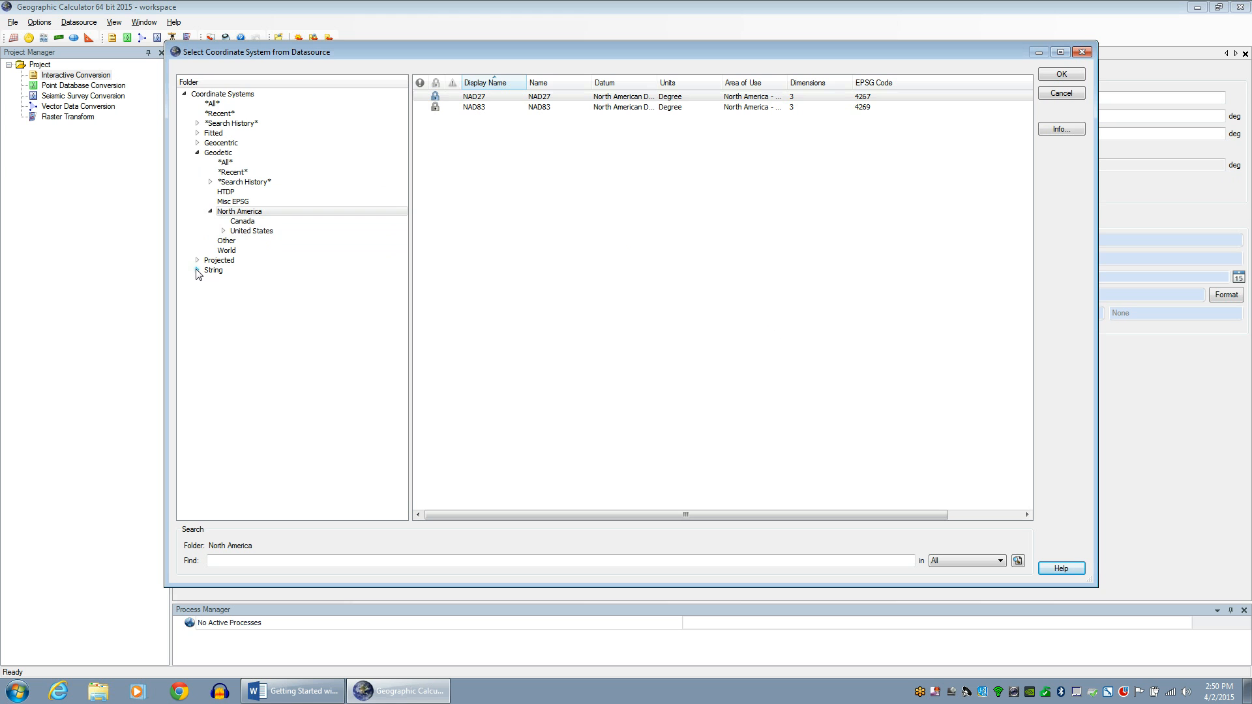
- Browse all geodetic coordinate systems available for the chosen area and cancel the selection
{"action": "left_click", "coordinate": [197, 153]}
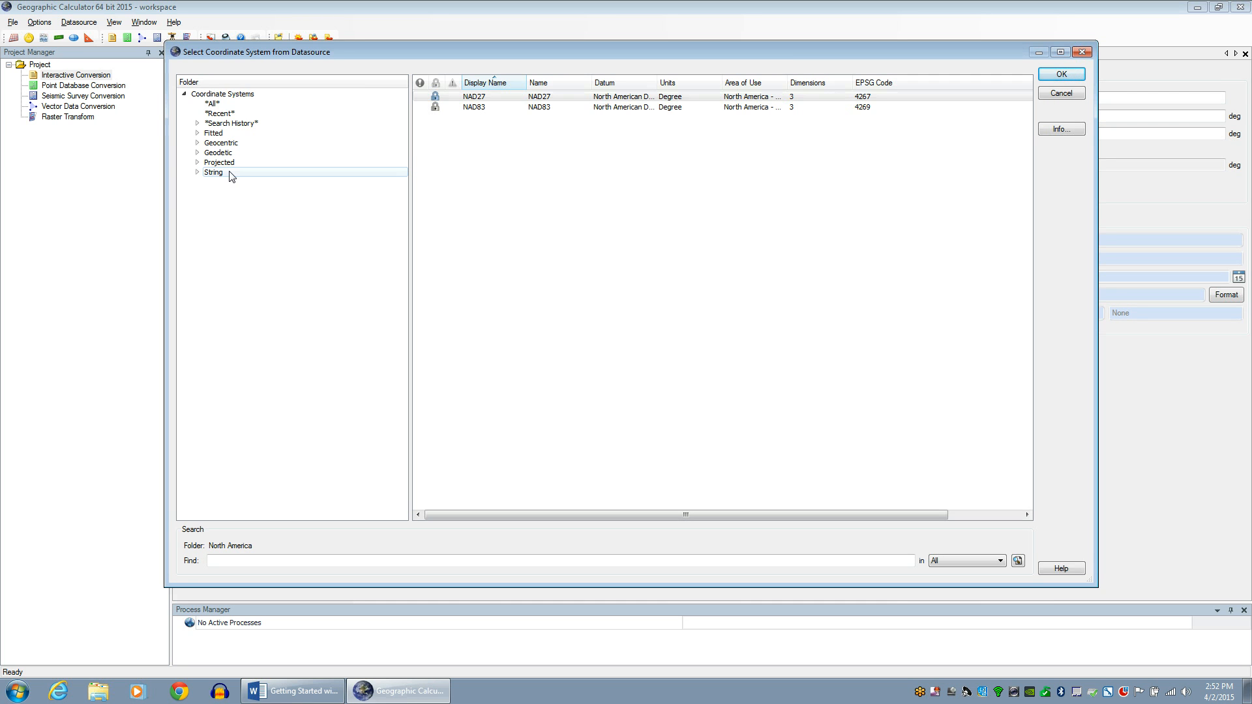
{"action": "left_click", "coordinate": [197, 153]}
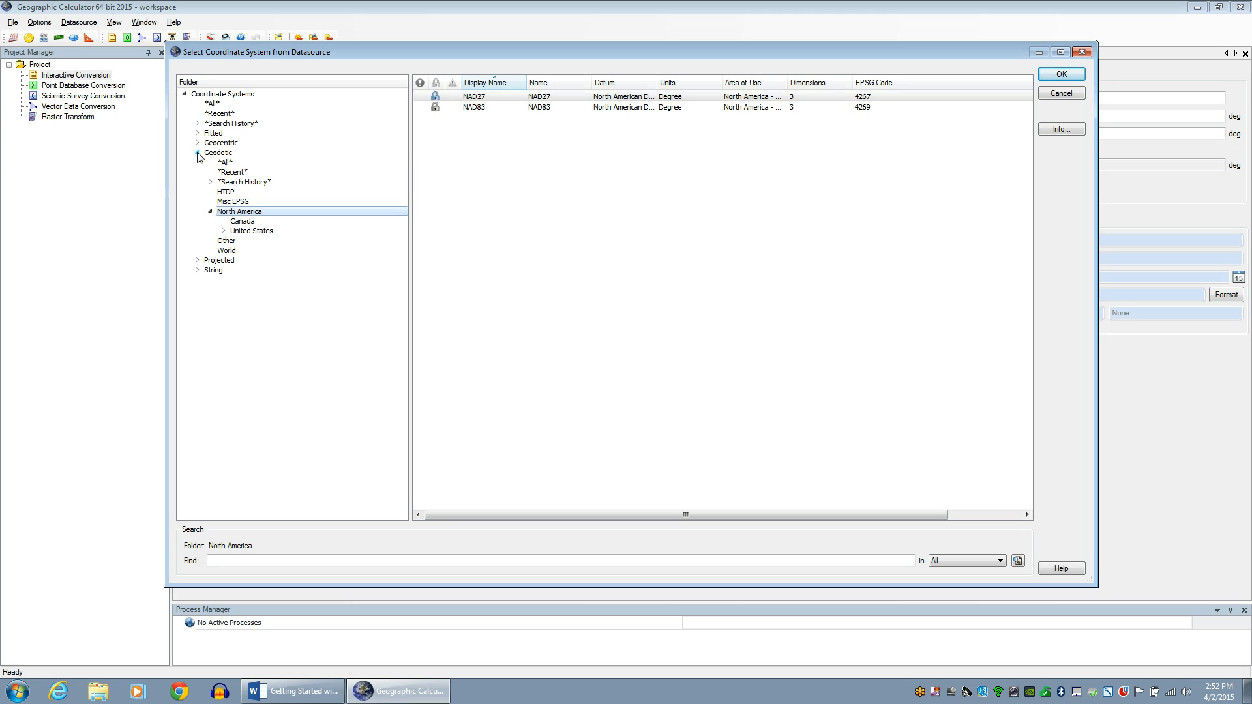
{"action": "left_click", "coordinate": [238, 165]}
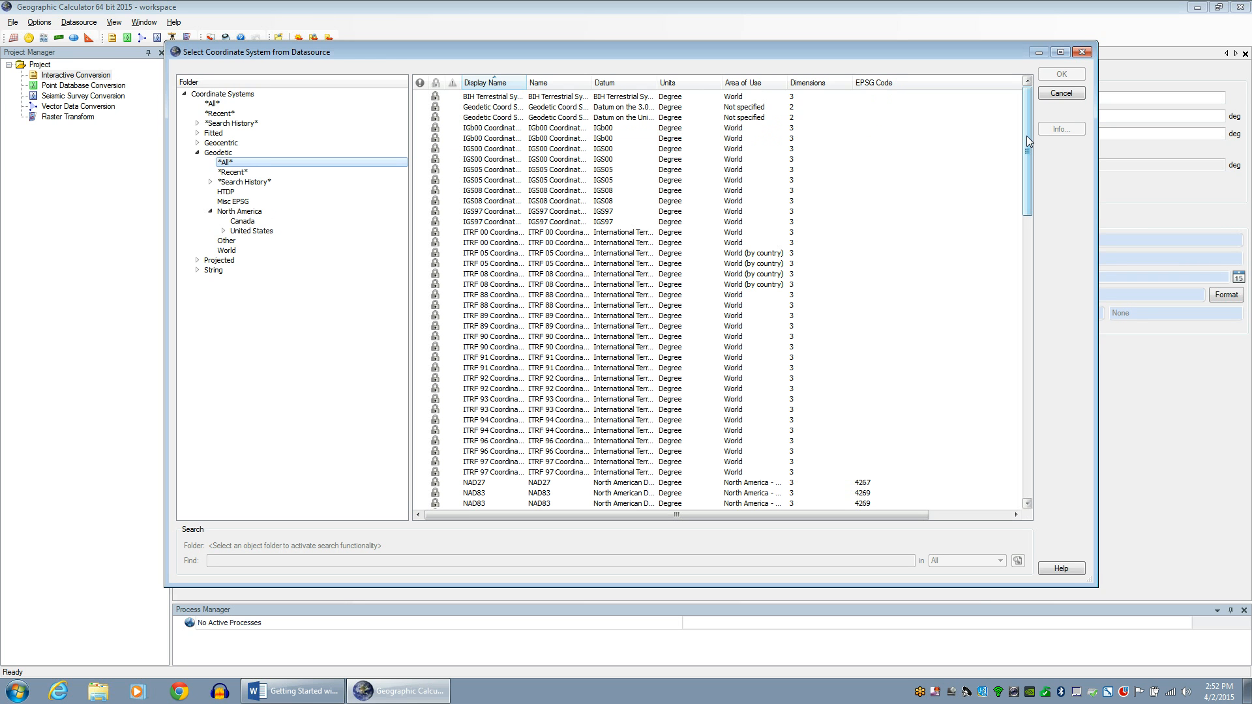
{"action": "left_click_drag", "start_coordinate": [1027, 135], "coordinate": [996, 110]}
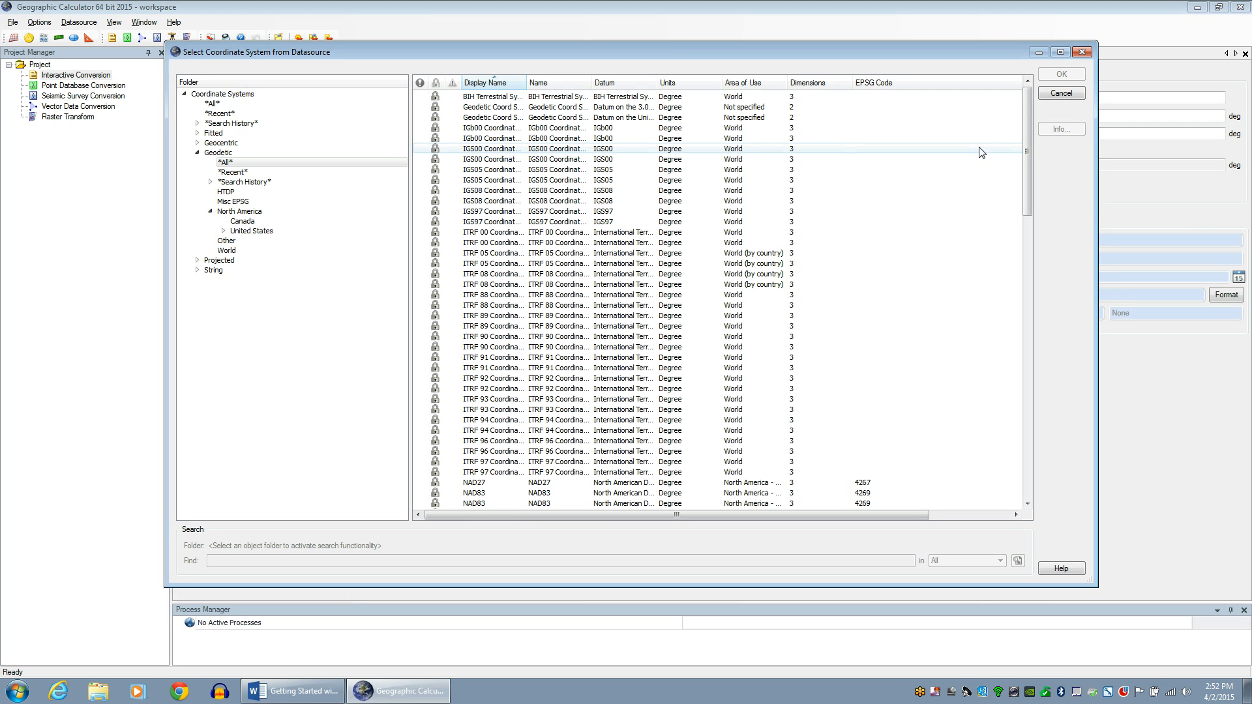
{"action": "left_click_drag", "start_coordinate": [1032, 134], "coordinate": [1029, 217]}
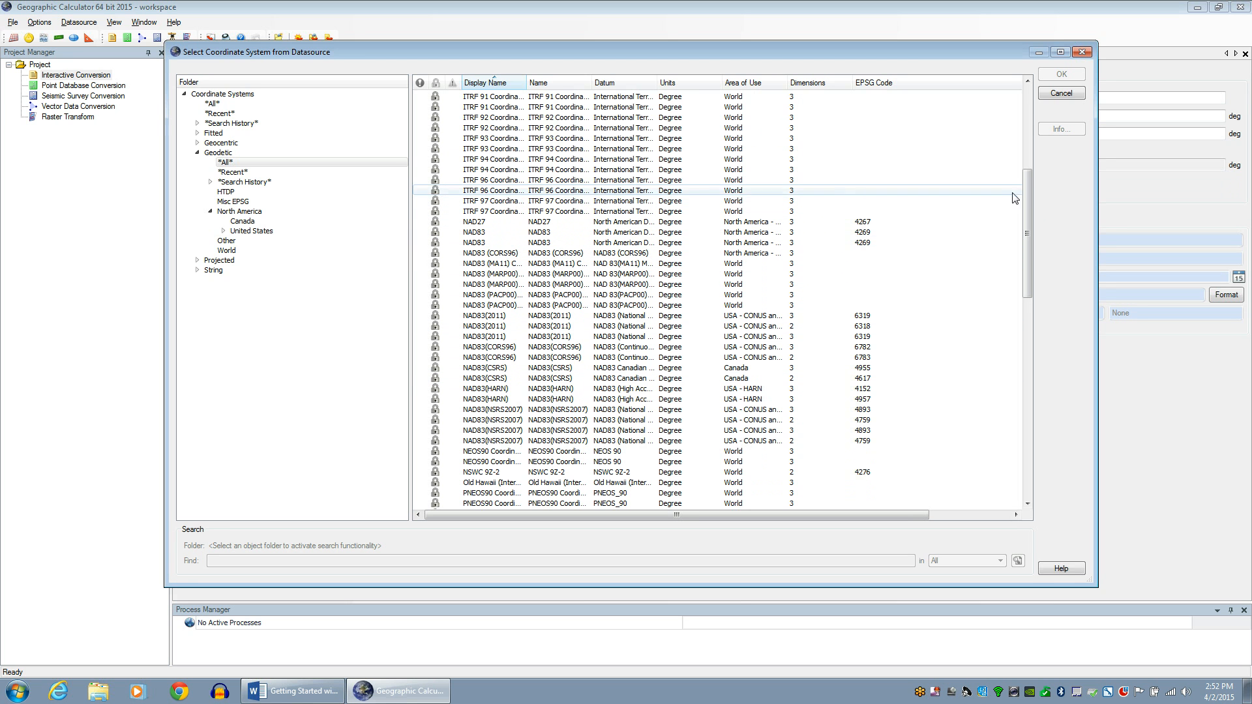
{"action": "left_click_drag", "start_coordinate": [1023, 187], "coordinate": [1017, 275]}
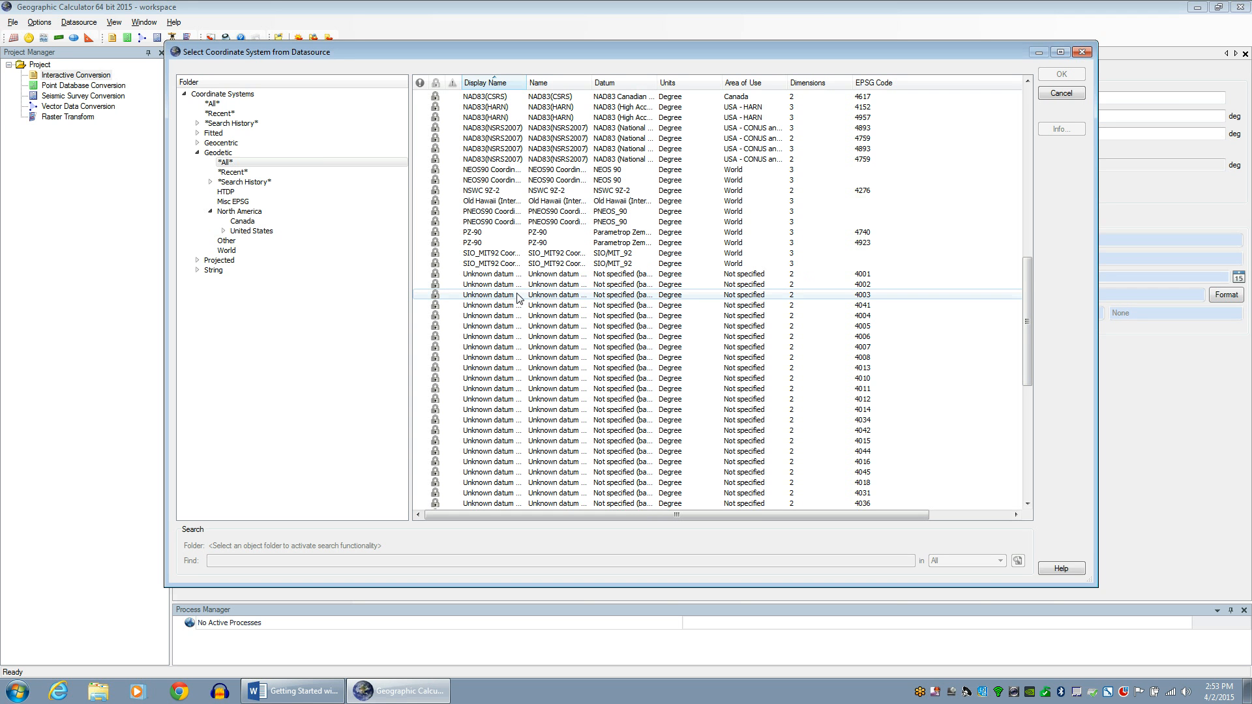
{"action": "left_click_drag", "start_coordinate": [1029, 277], "coordinate": [1033, 101]}
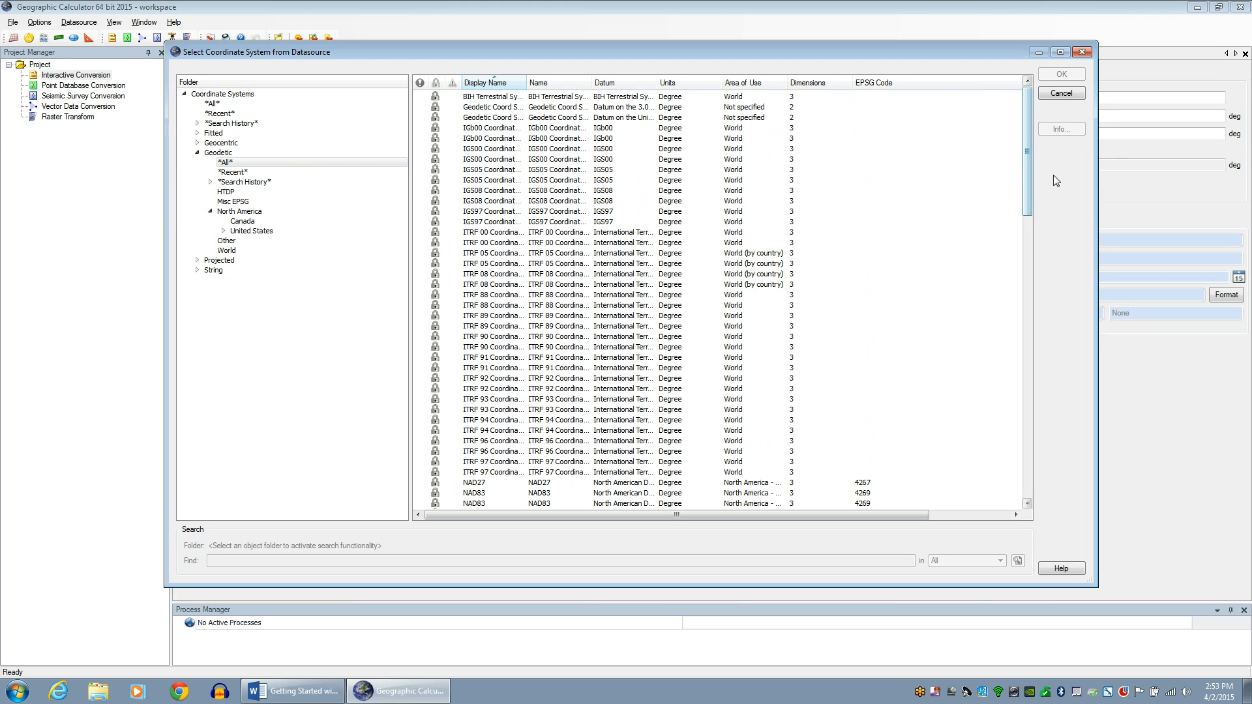
{"action": "left_click", "coordinate": [1061, 93]}
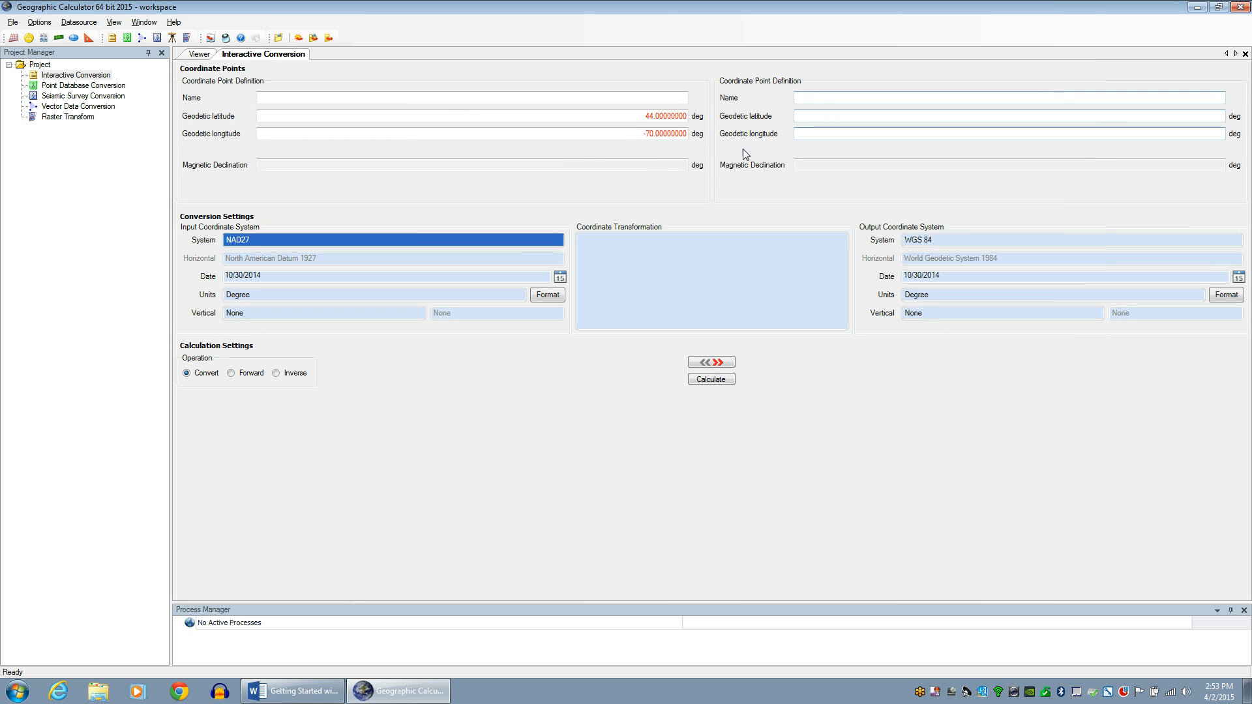
- Reopen the input coordinate system selection without a geographic limit and list all geodetic systems
{"action": "double_click", "coordinate": [358, 240]}
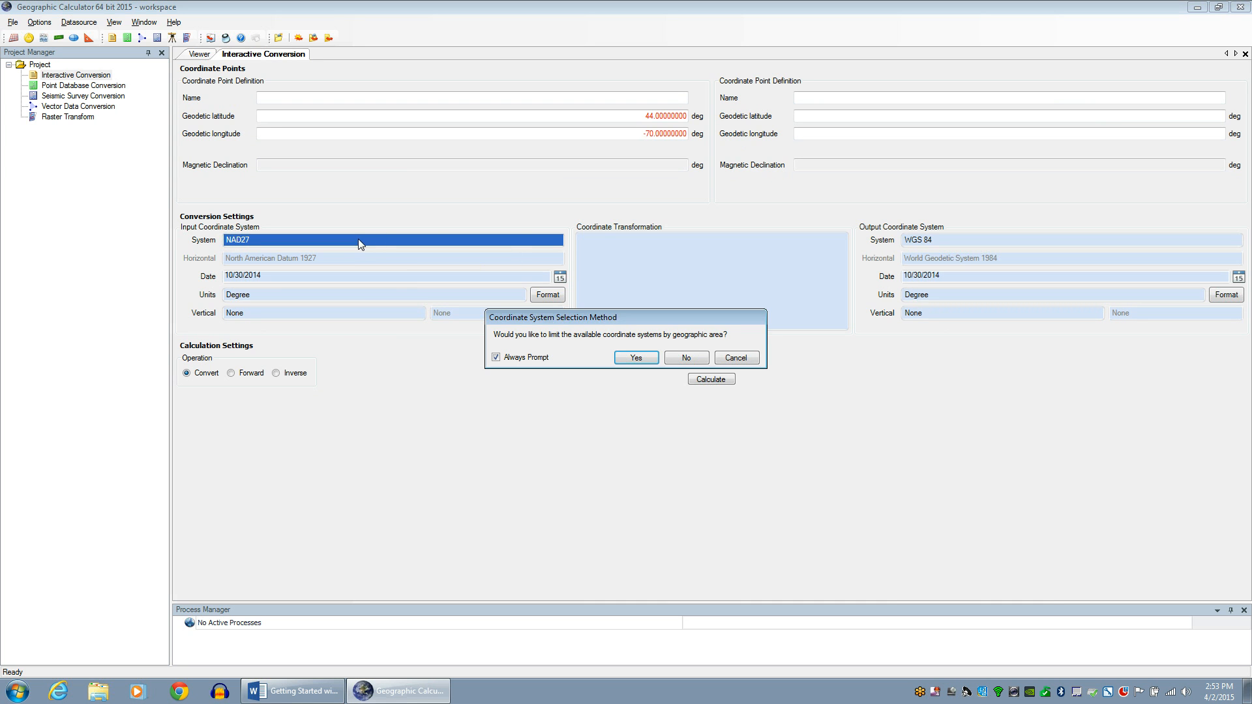
{"action": "left_click", "coordinate": [698, 360]}
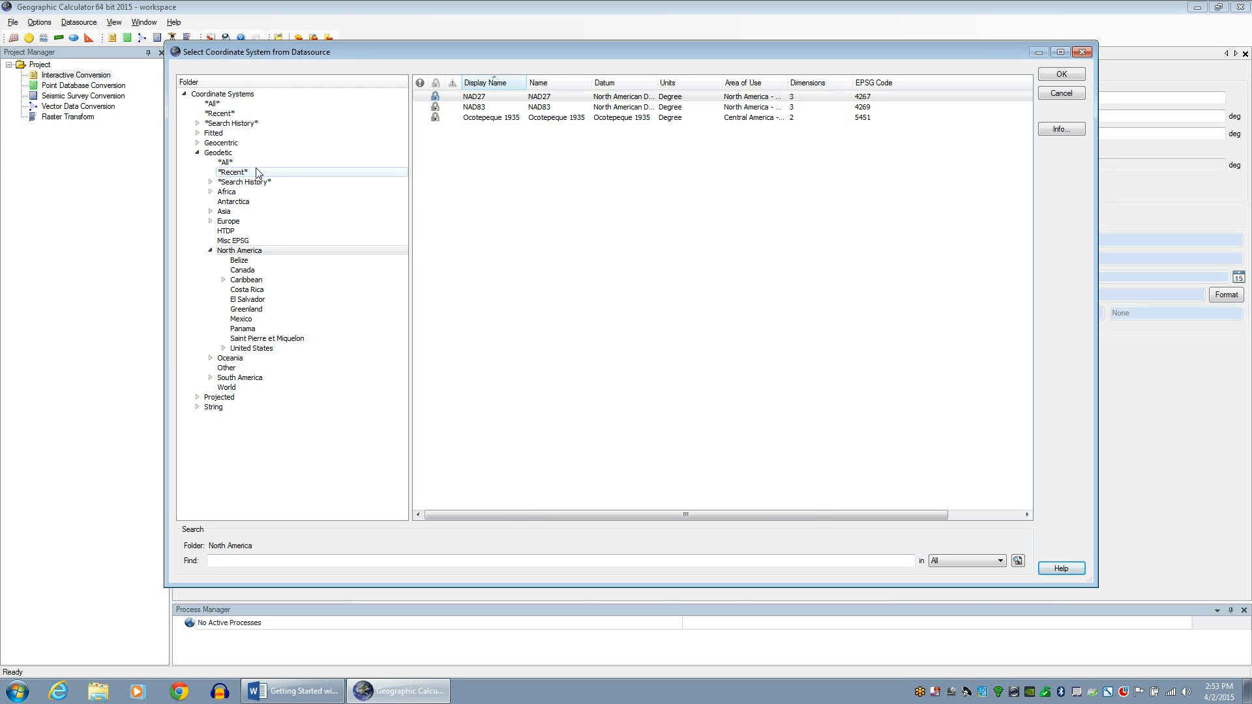
{"action": "left_click", "coordinate": [233, 163]}
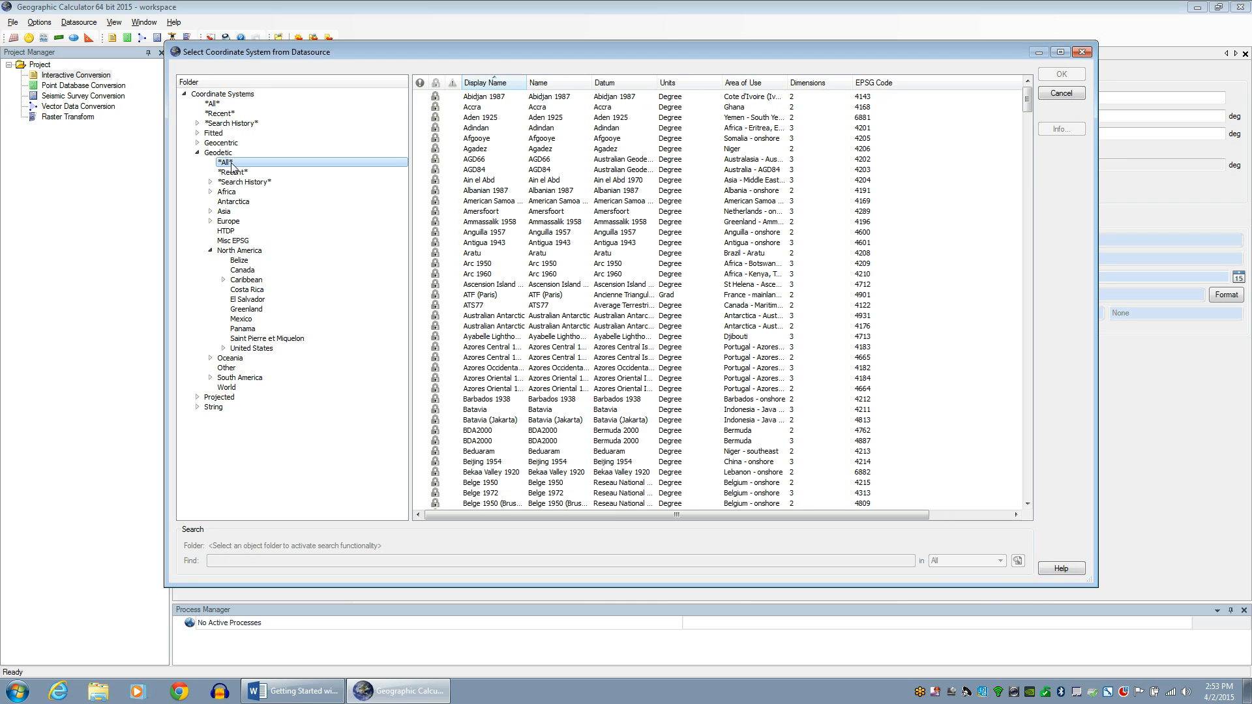
{"action": "mouse_move", "coordinate": [1028, 98]}
{"action": "left_mouse_down"}
{"action": "mouse_move", "coordinate": [1028, 420]}
{"action": "mouse_move", "coordinate": [1022, 85]}
{"action": "left_mouse_up"}
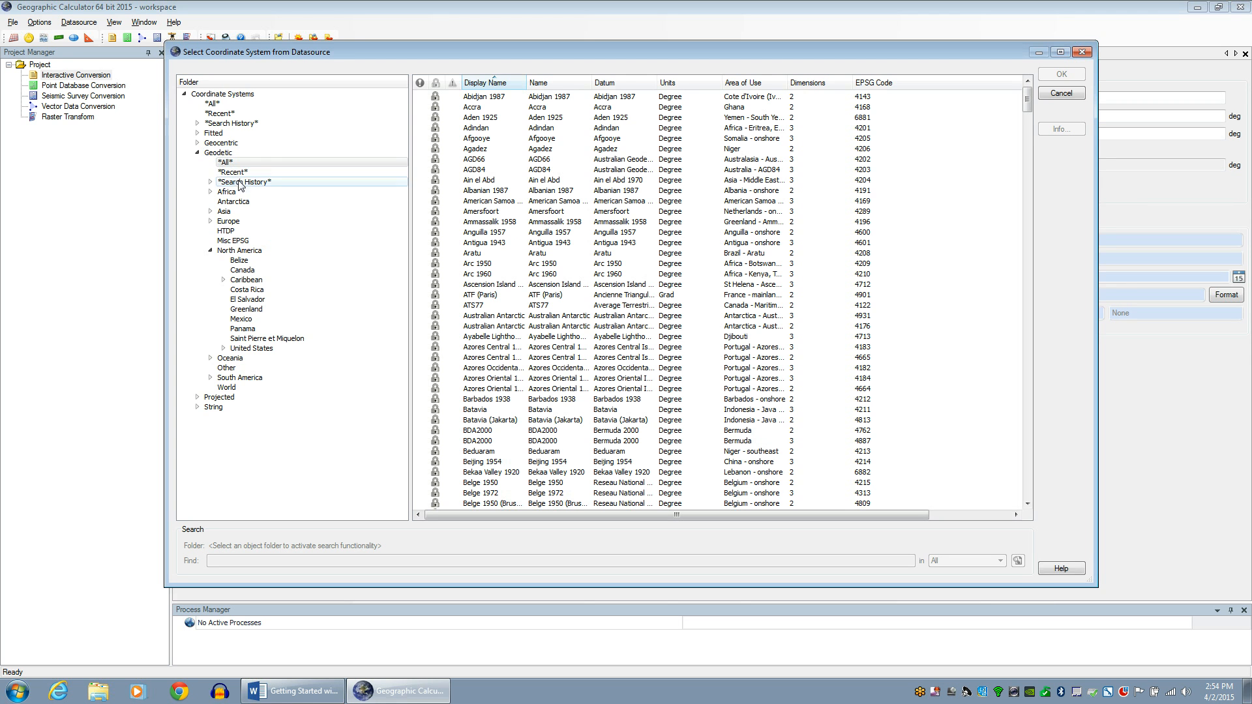
- Examine the geodetic systems in the North America, United States and HTDP folders, and cancel the selection
{"action": "left_click", "coordinate": [236, 251]}
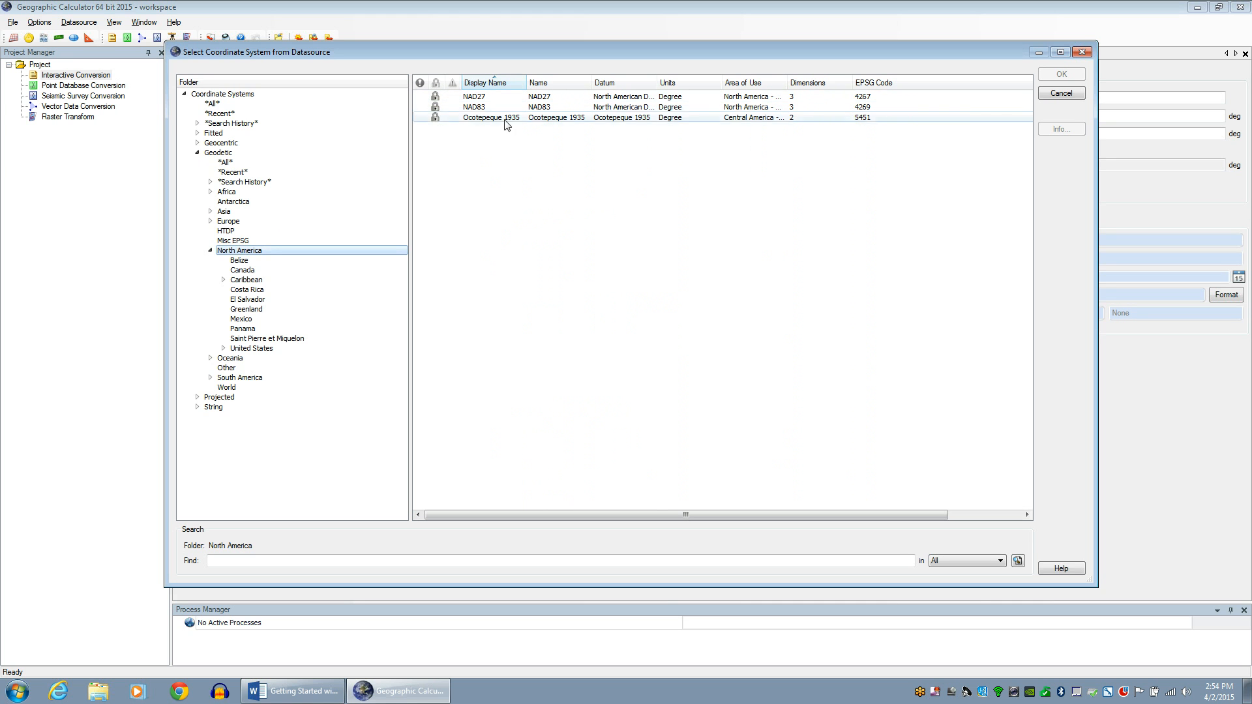
{"action": "left_click", "coordinate": [223, 348]}
{"action": "left_click", "coordinate": [242, 348]}
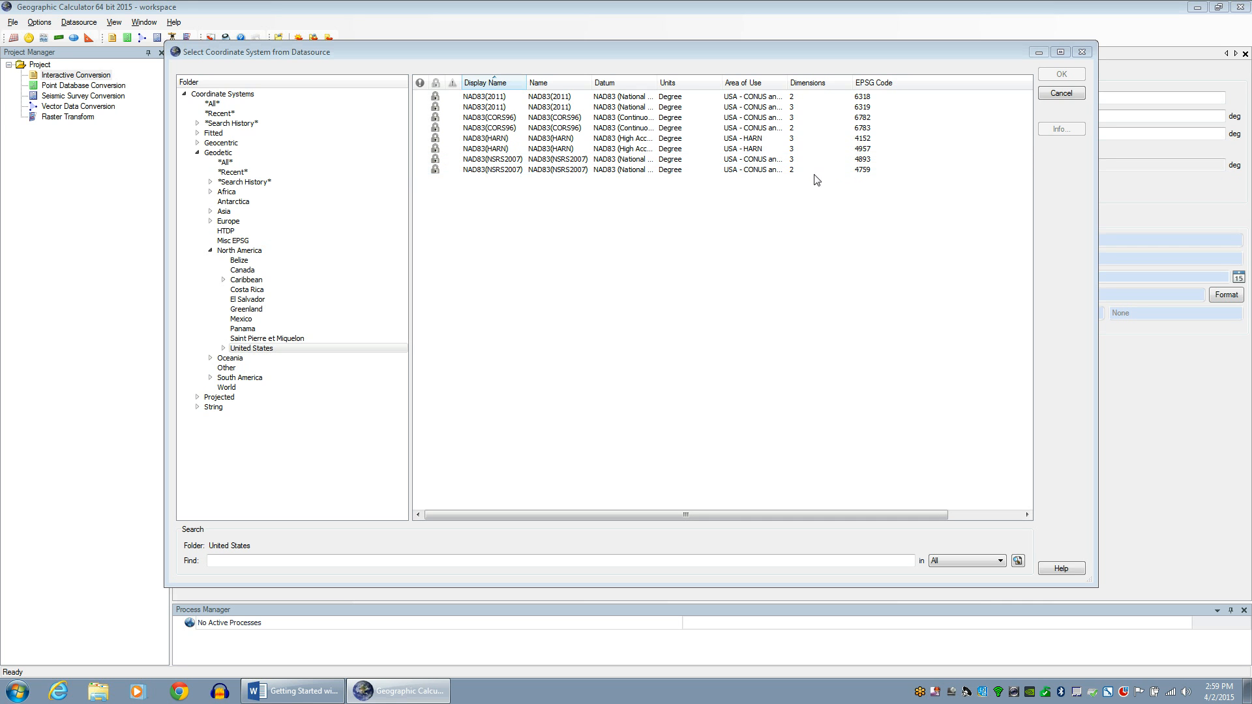
{"action": "left_click", "coordinate": [226, 231]}
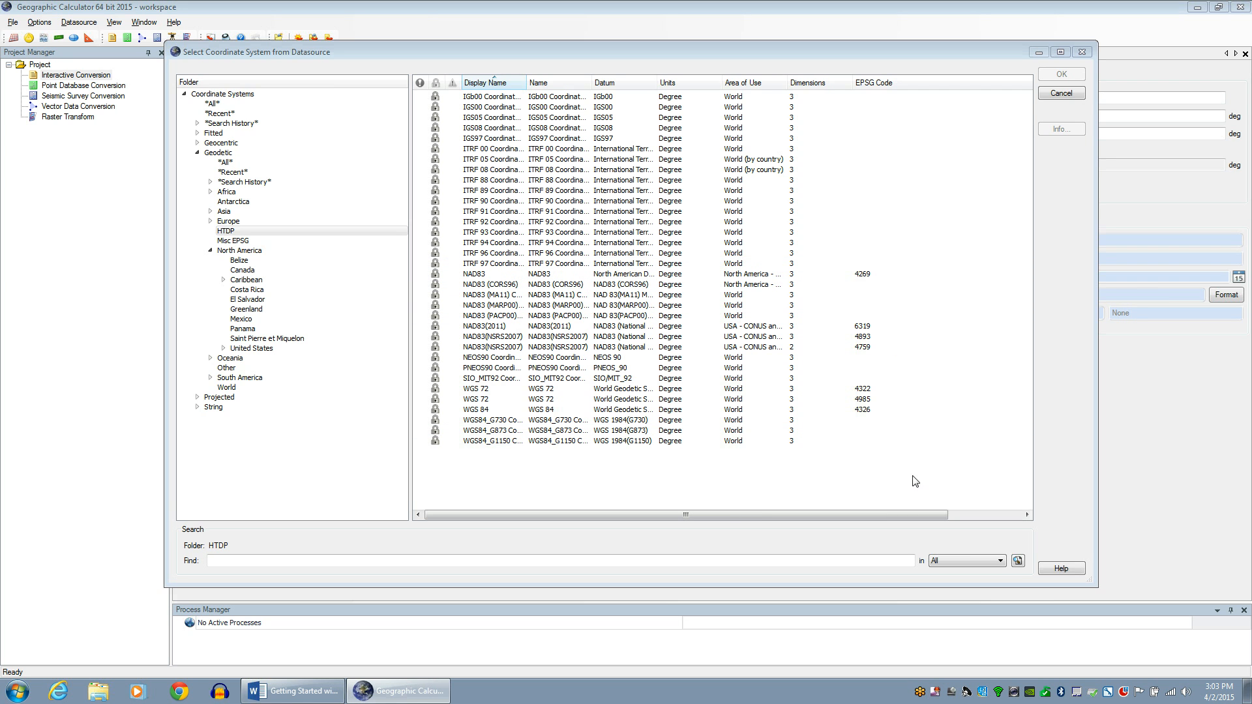
{"action": "left_click", "coordinate": [1061, 93]}
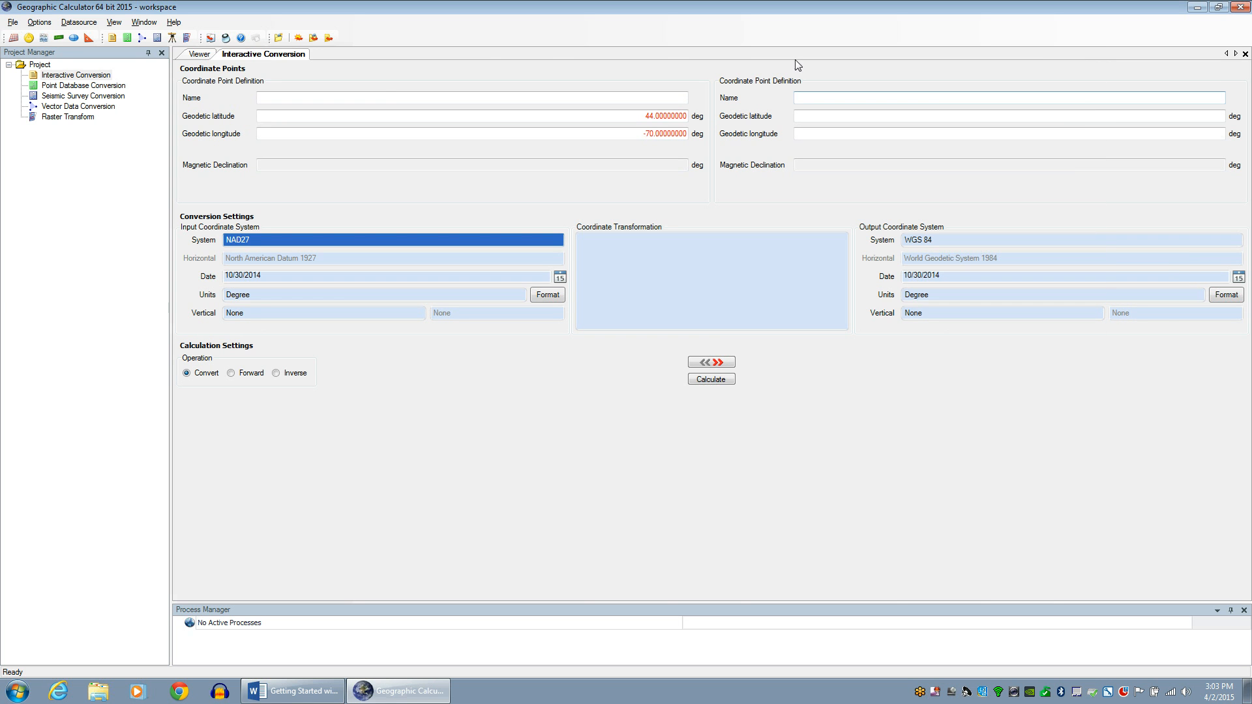
- Start a new coordinate system in the Projected folder of the datasource's coordinate system definitions, and discard it
{"action": "left_click", "coordinate": [81, 24]}
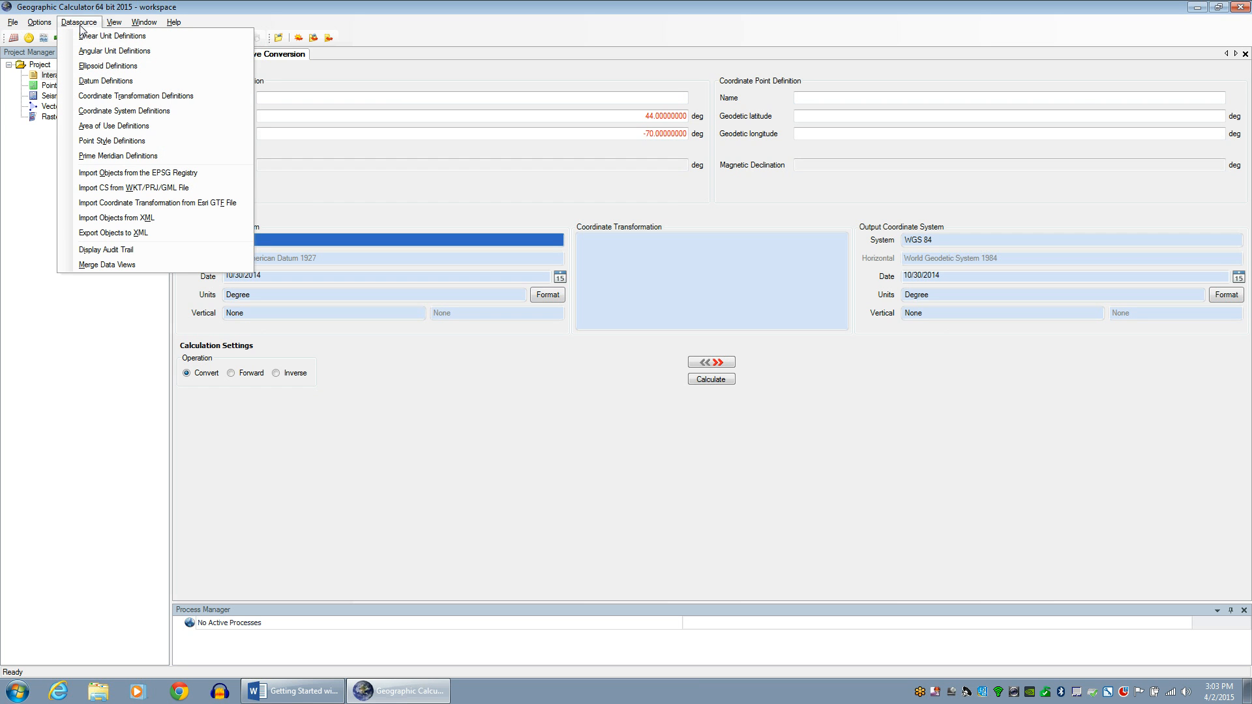
{"action": "left_click", "coordinate": [113, 111]}
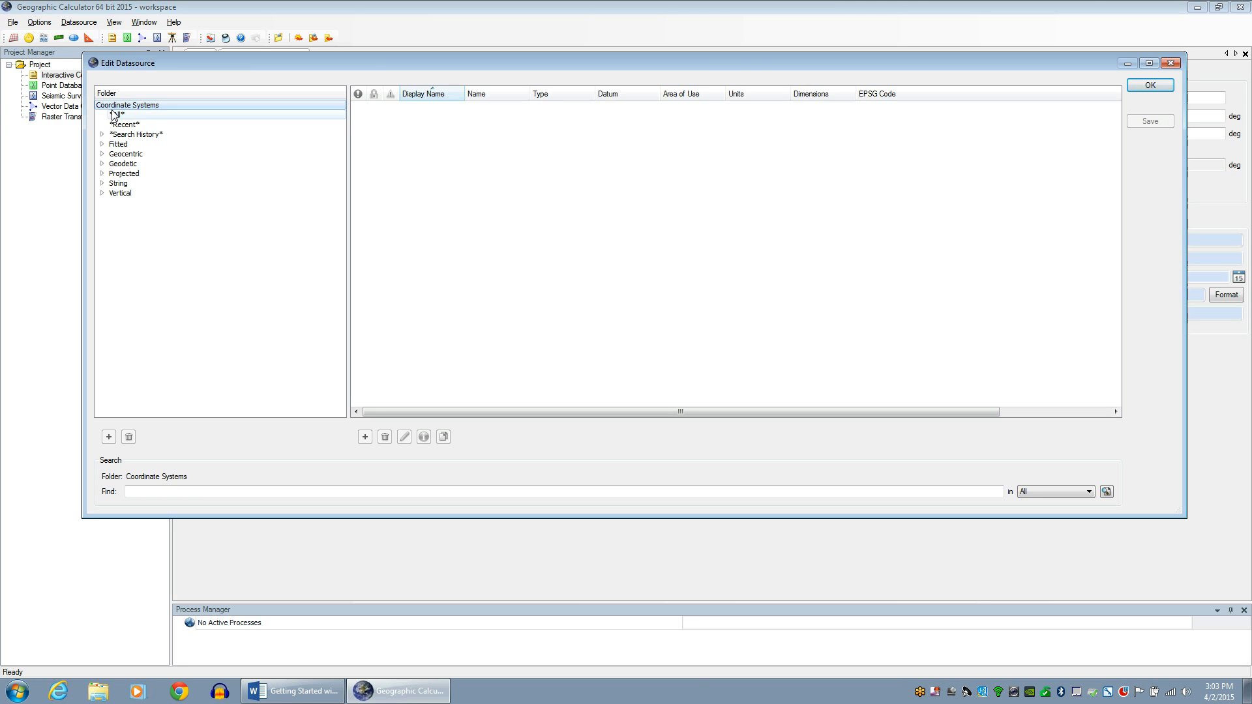
{"action": "left_click", "coordinate": [120, 175]}
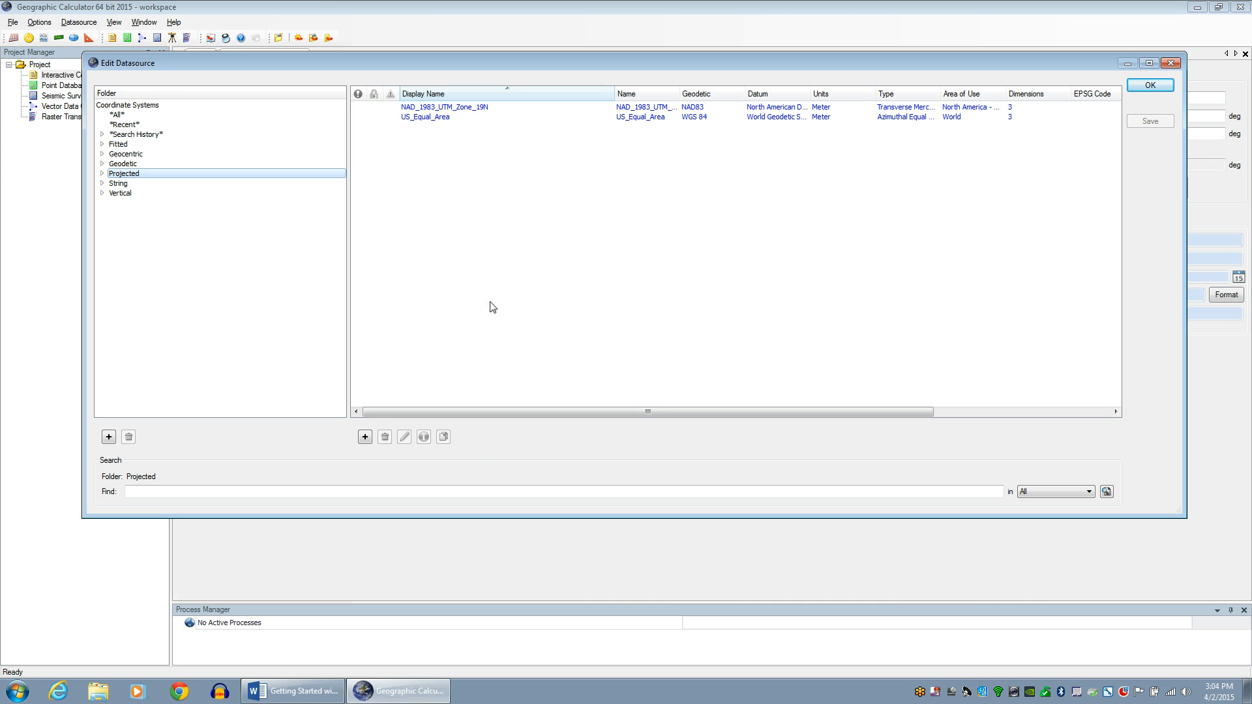
{"action": "left_click", "coordinate": [365, 439]}
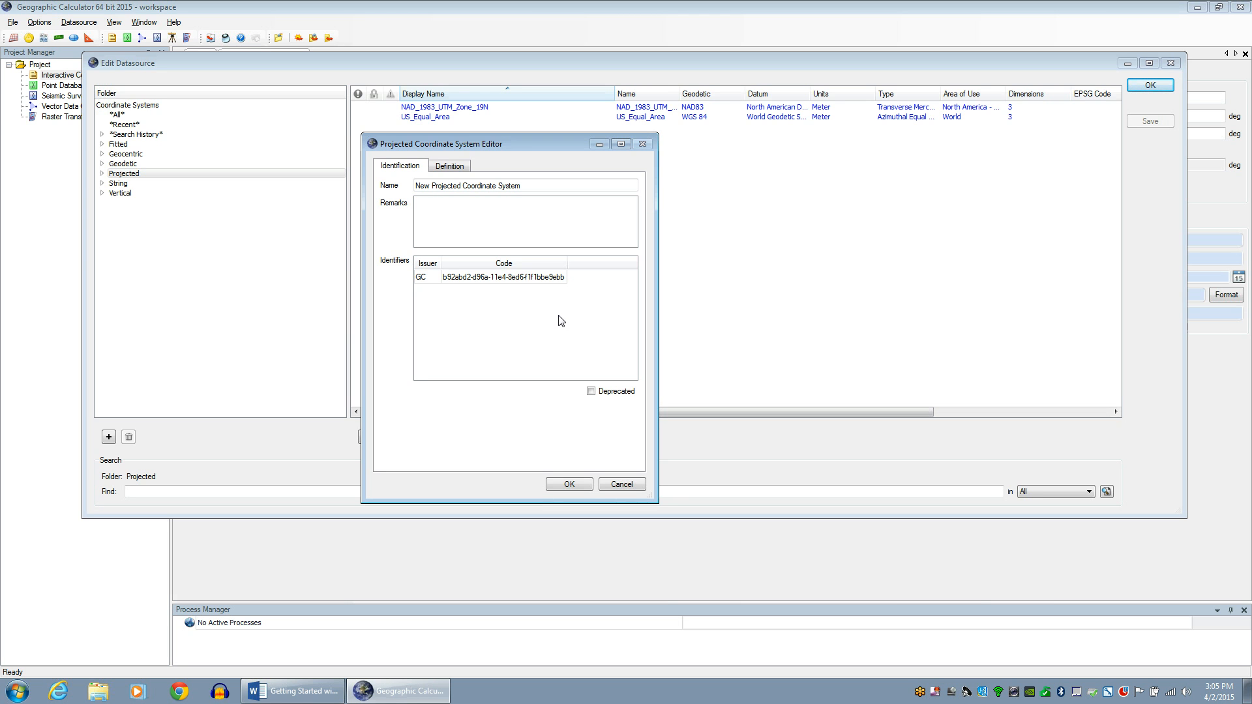
{"action": "left_click", "coordinate": [619, 486]}
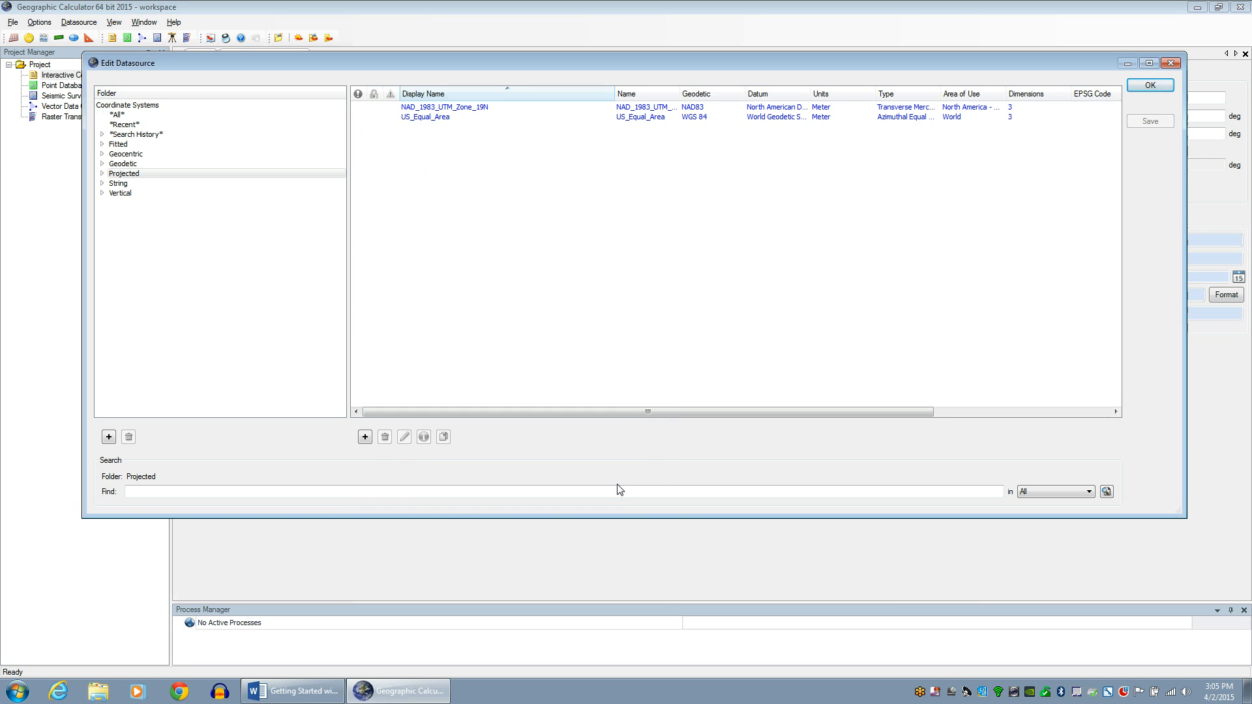
{"action": "left_click", "coordinate": [1170, 63]}
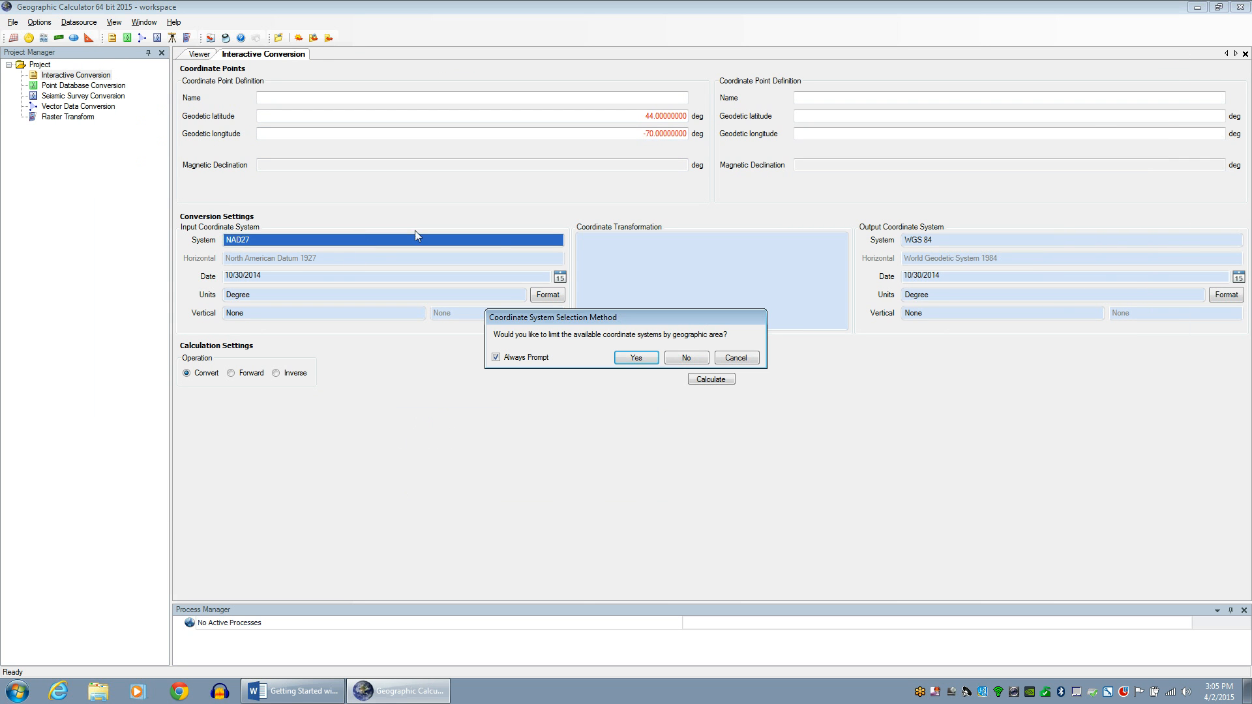
- View the definition of the NAD27 geodetic system from the input coordinate system list without a geographic limit
{"action": "left_click", "coordinate": [678, 357]}
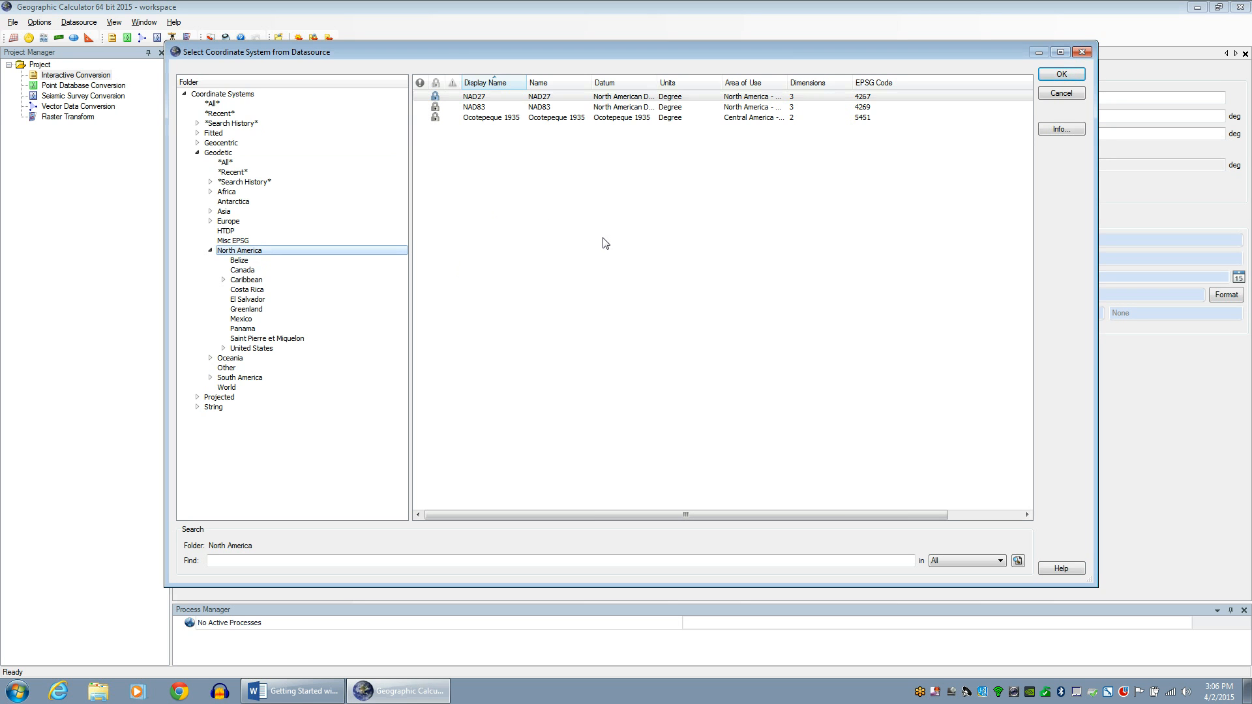
{"action": "left_click", "coordinate": [494, 96]}
{"action": "right_click", "coordinate": [493, 97]}
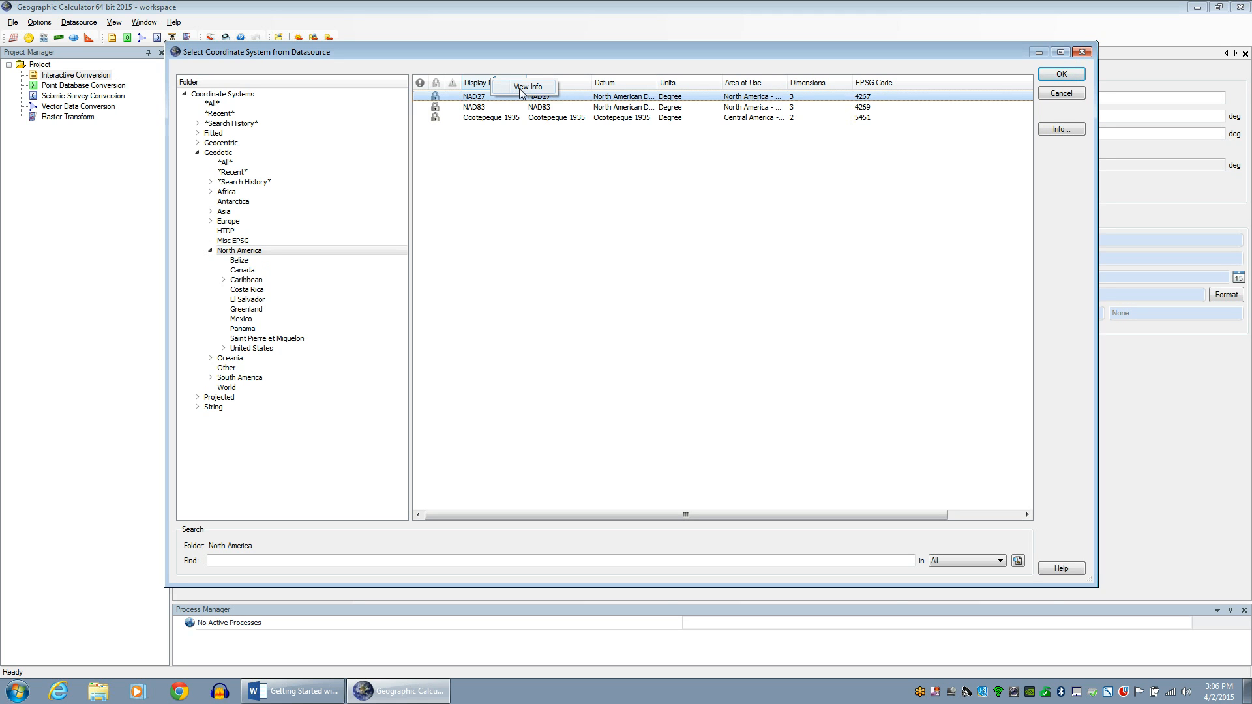
{"action": "left_click", "coordinate": [521, 90]}
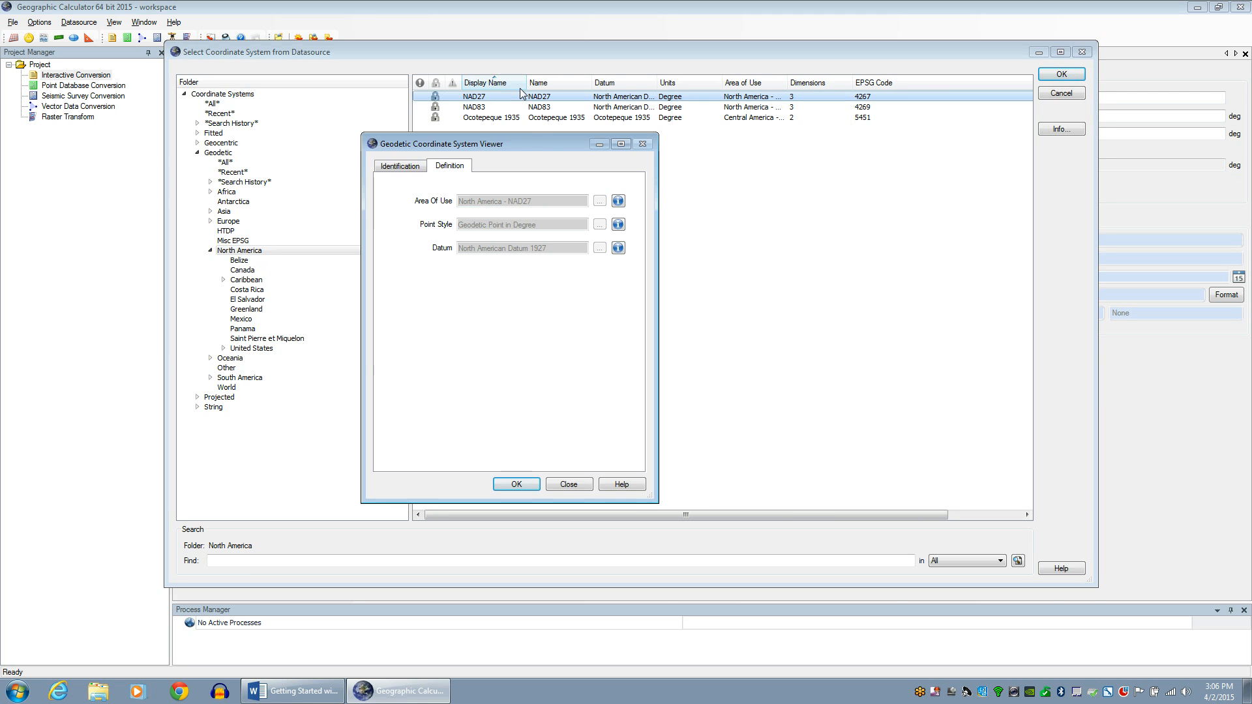
{"action": "left_click_drag", "start_coordinate": [518, 142], "coordinate": [561, 146]}
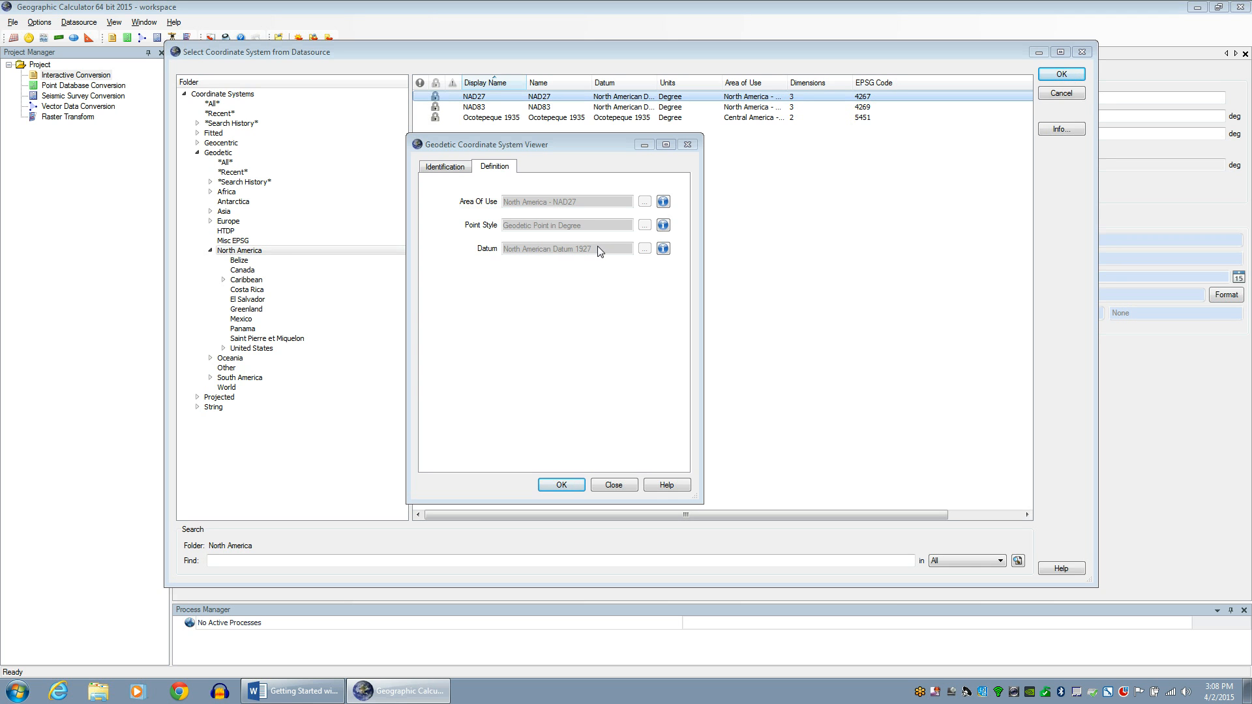
- View the definition of NAD27's North American Datum 1927 and its Clarke 1866 ellipsoid, and close both viewers
{"action": "left_click", "coordinate": [664, 249]}
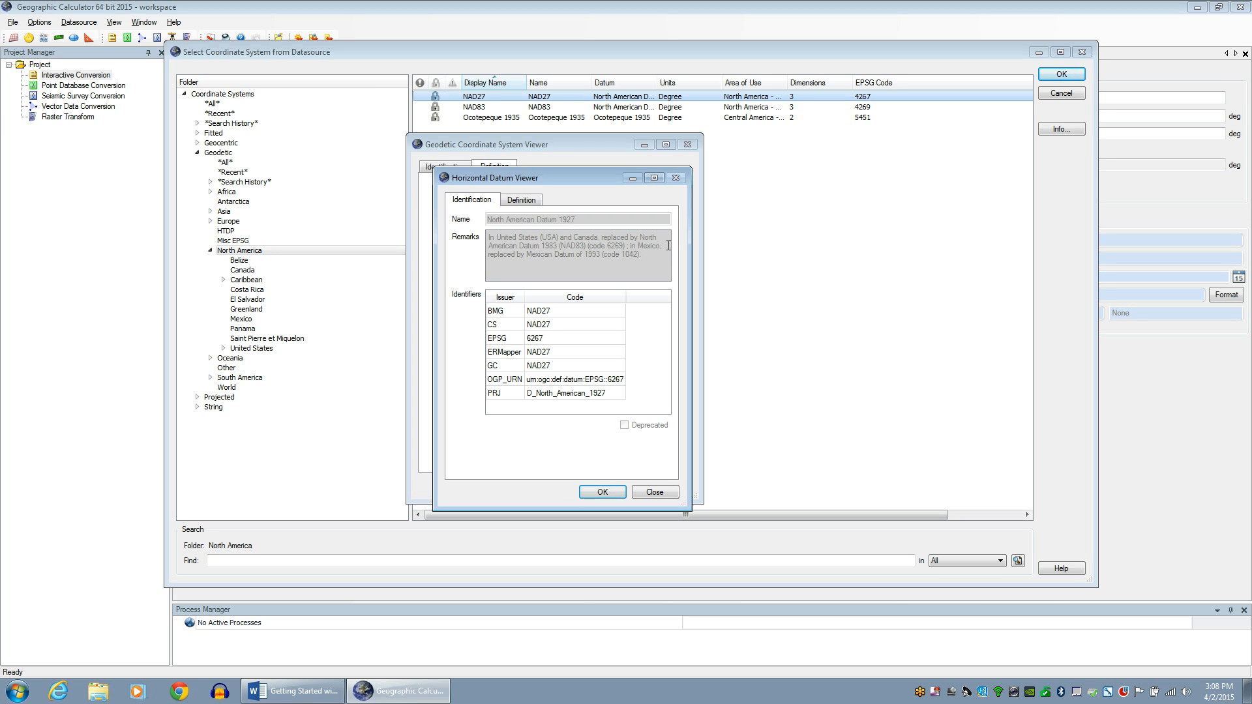
{"action": "left_click", "coordinate": [532, 200]}
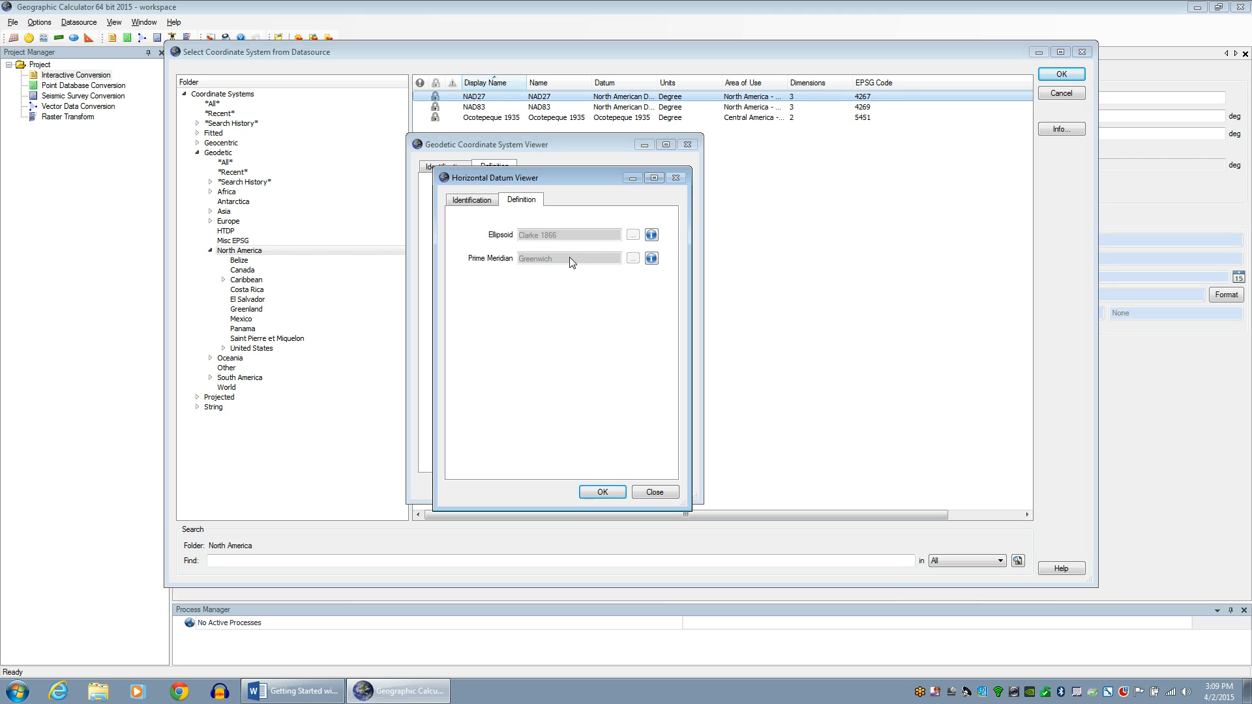
{"action": "left_click", "coordinate": [652, 235]}
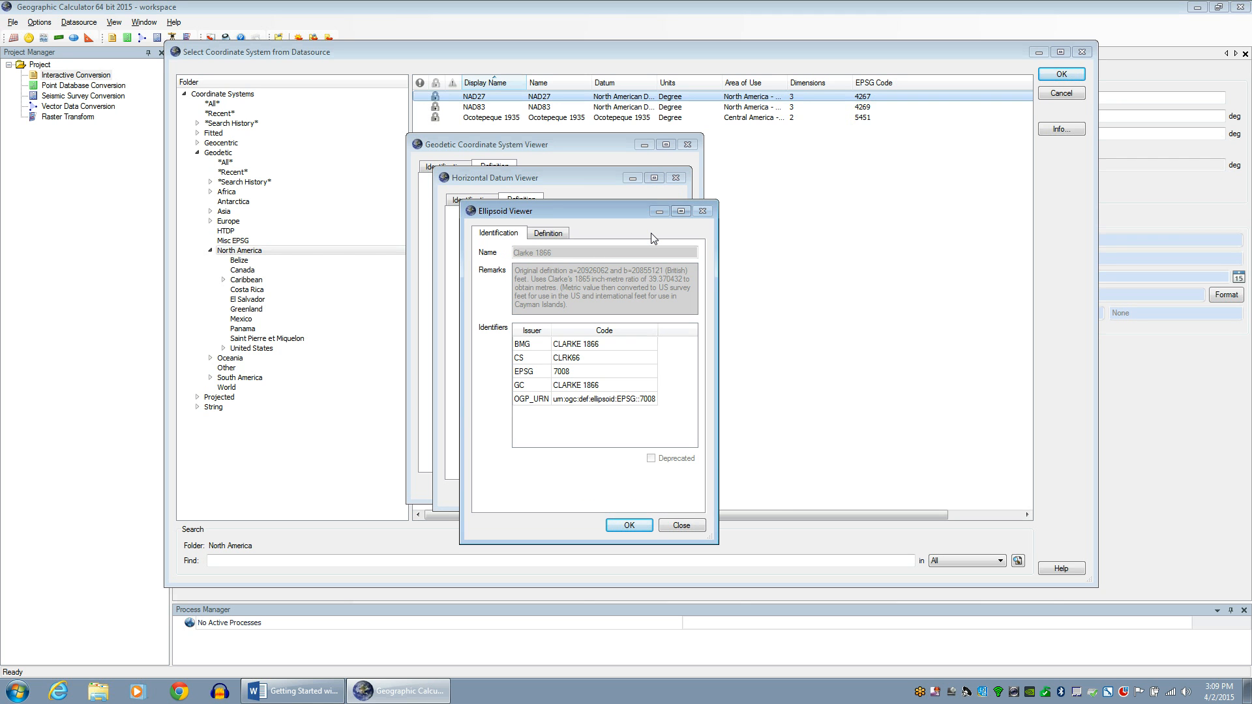
{"action": "left_click", "coordinate": [551, 235]}
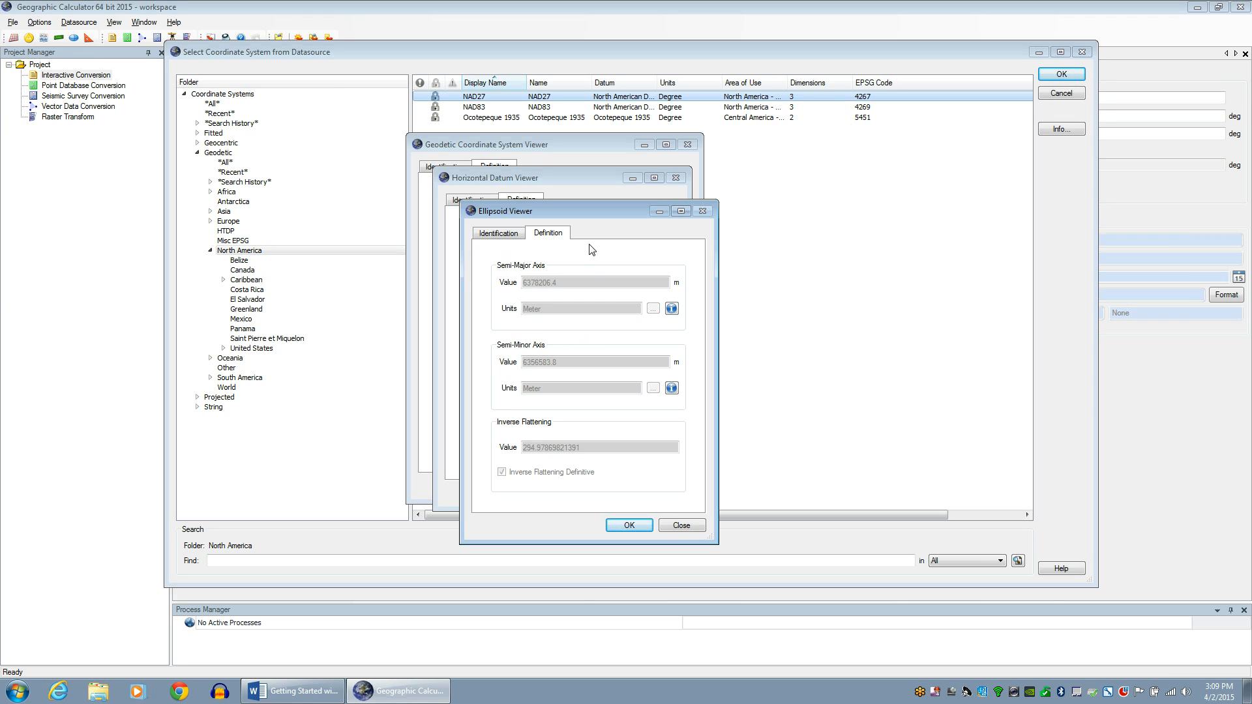
{"action": "left_click", "coordinate": [677, 525]}
{"action": "left_click", "coordinate": [656, 491]}
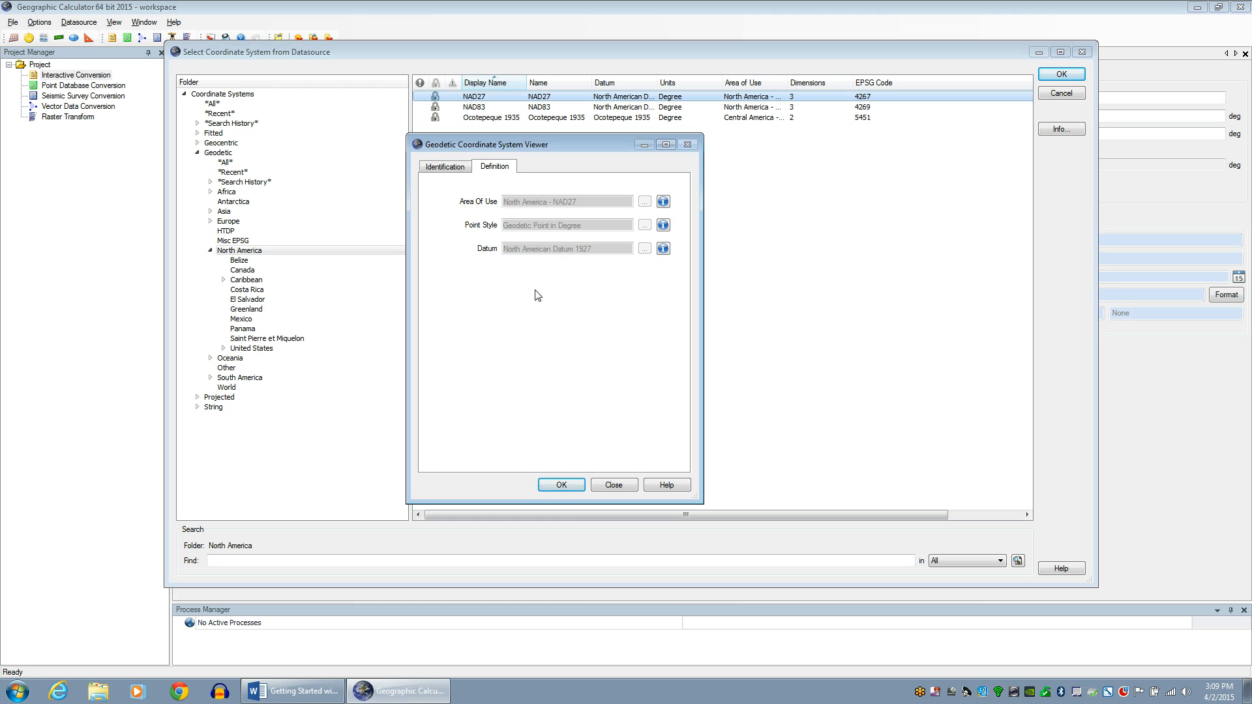
- Examine the identification details and issuer codes of NAD27, and apply NAD27 as the input coordinate system
{"action": "left_click", "coordinate": [446, 167]}
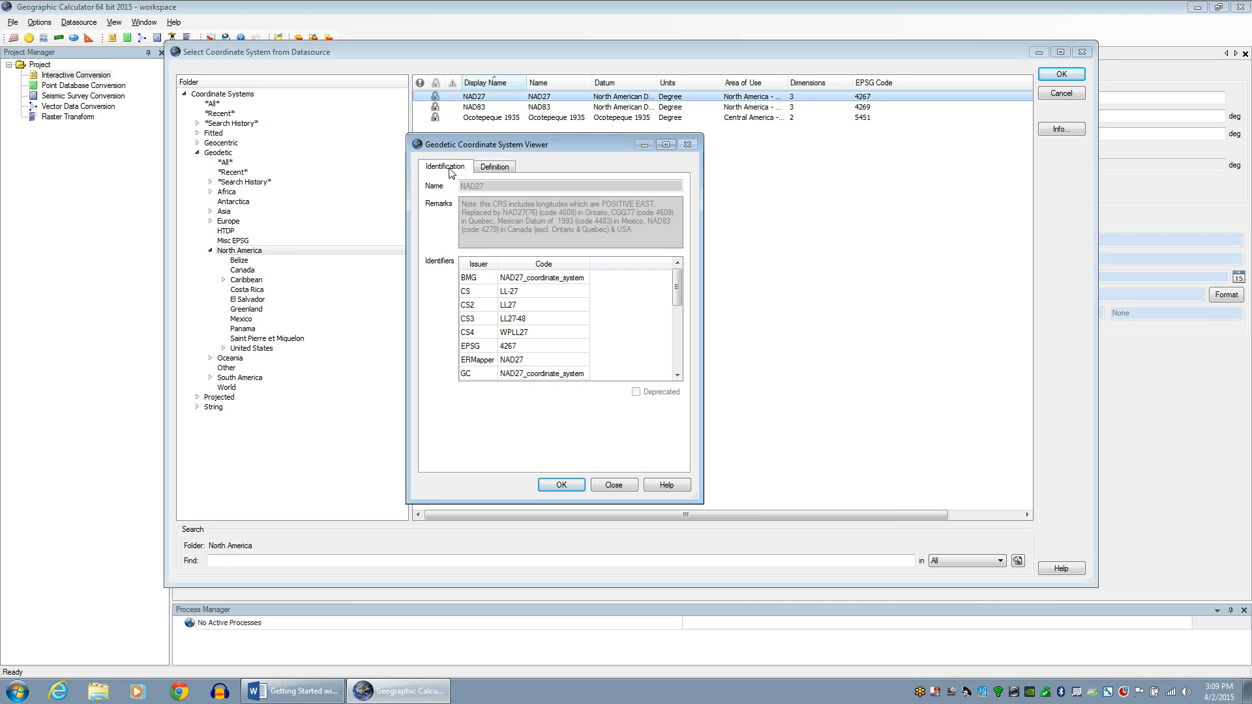
{"action": "left_click", "coordinate": [490, 171]}
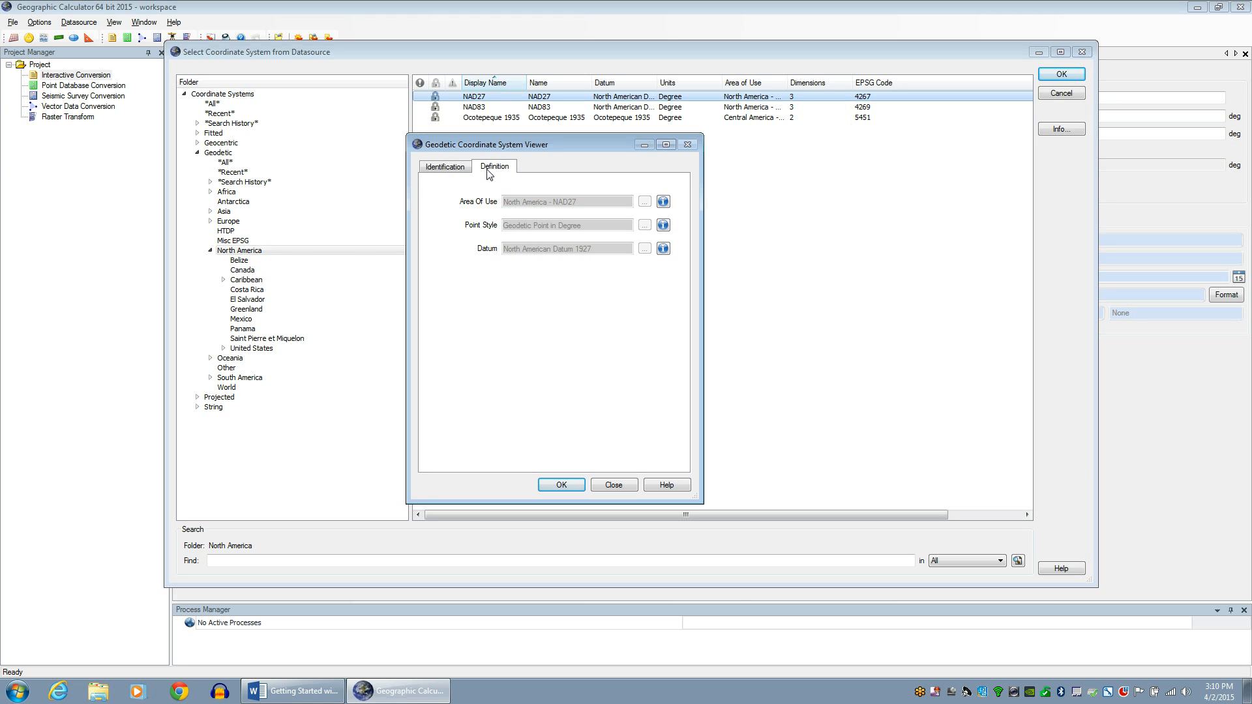
{"action": "left_click", "coordinate": [459, 169]}
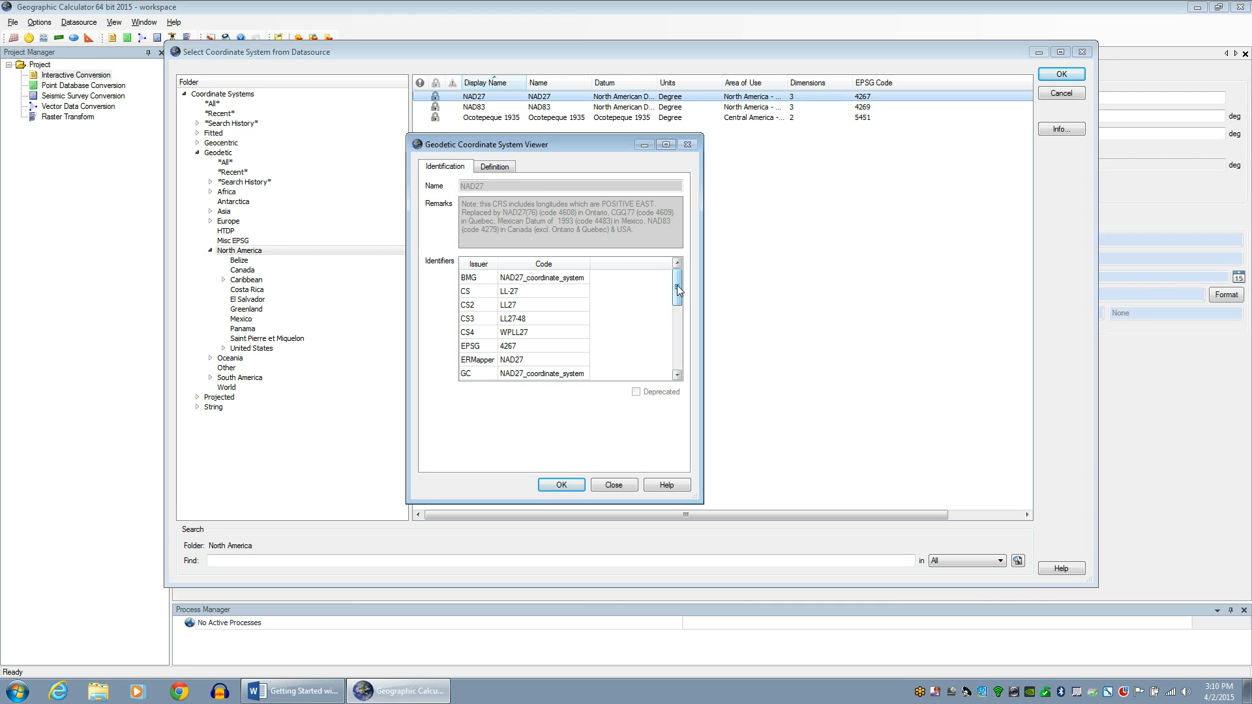
{"action": "mouse_move", "coordinate": [679, 285]}
{"action": "left_mouse_down"}
{"action": "mouse_move", "coordinate": [684, 332]}
{"action": "mouse_move", "coordinate": [676, 285]}
{"action": "left_mouse_up"}
{"action": "left_click_drag", "start_coordinate": [678, 279], "coordinate": [682, 306]}
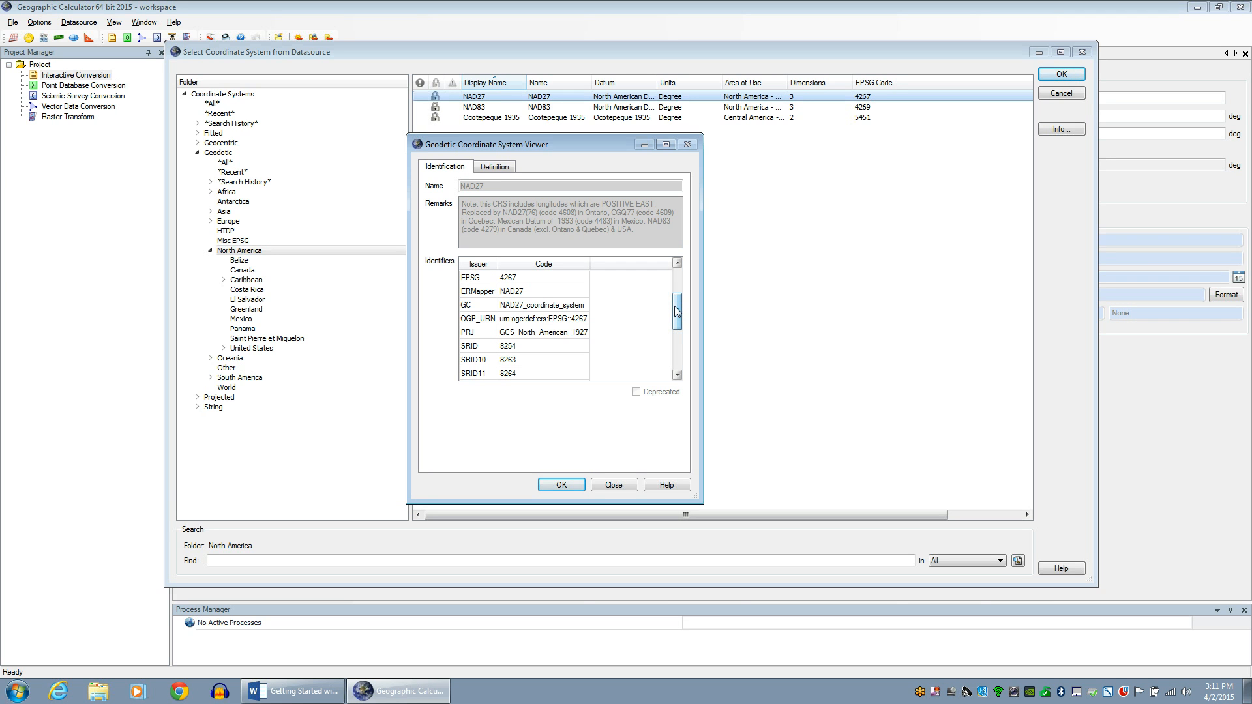
{"action": "left_click_drag", "start_coordinate": [674, 306], "coordinate": [674, 282]}
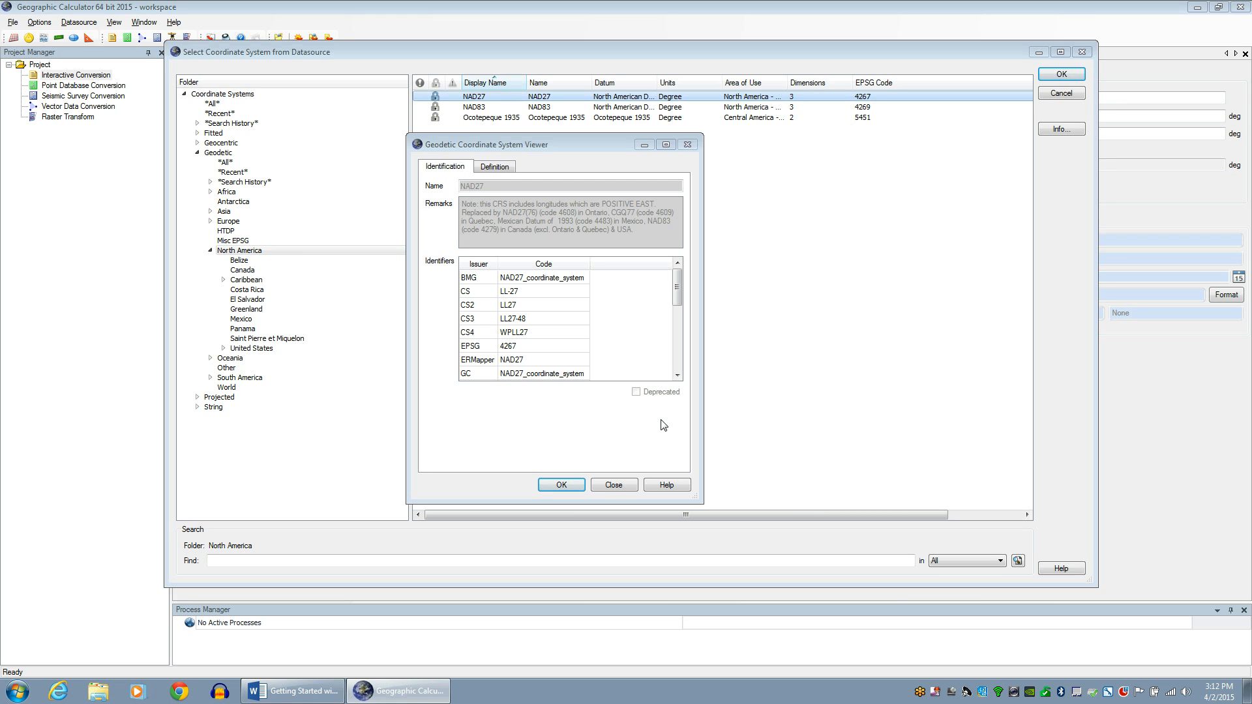
{"action": "left_click", "coordinate": [562, 485]}
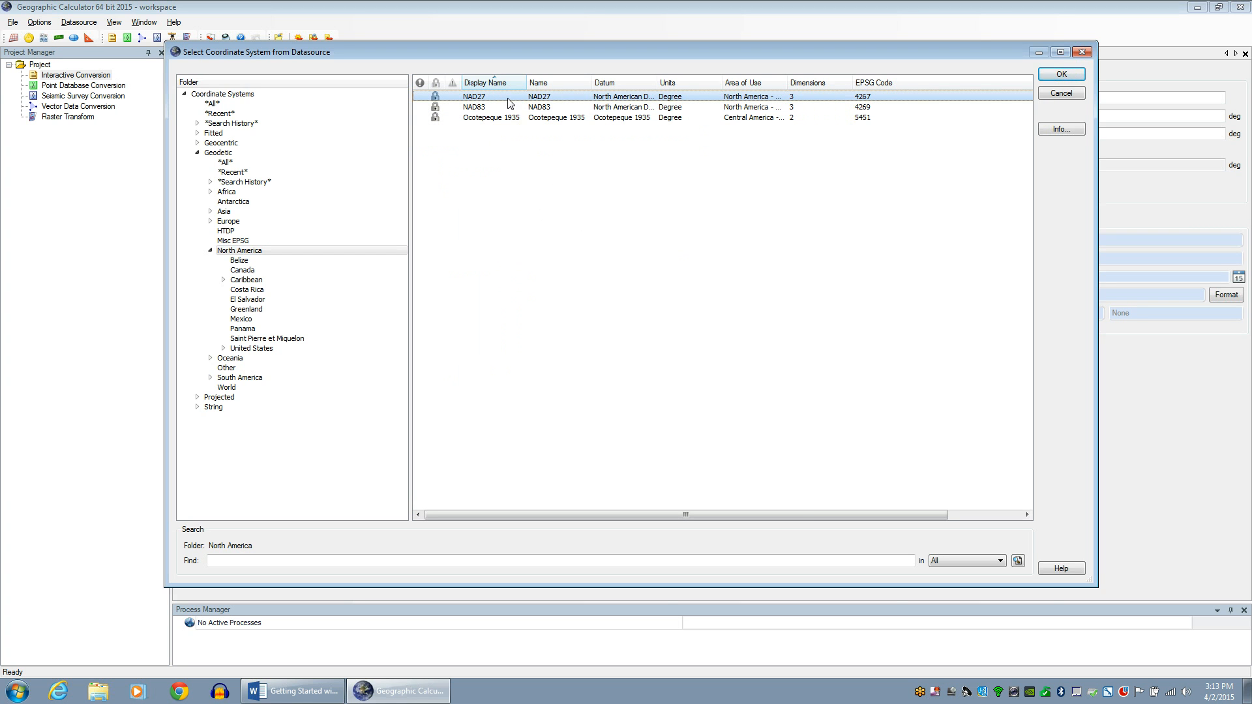
{"action": "left_click", "coordinate": [1074, 76]}
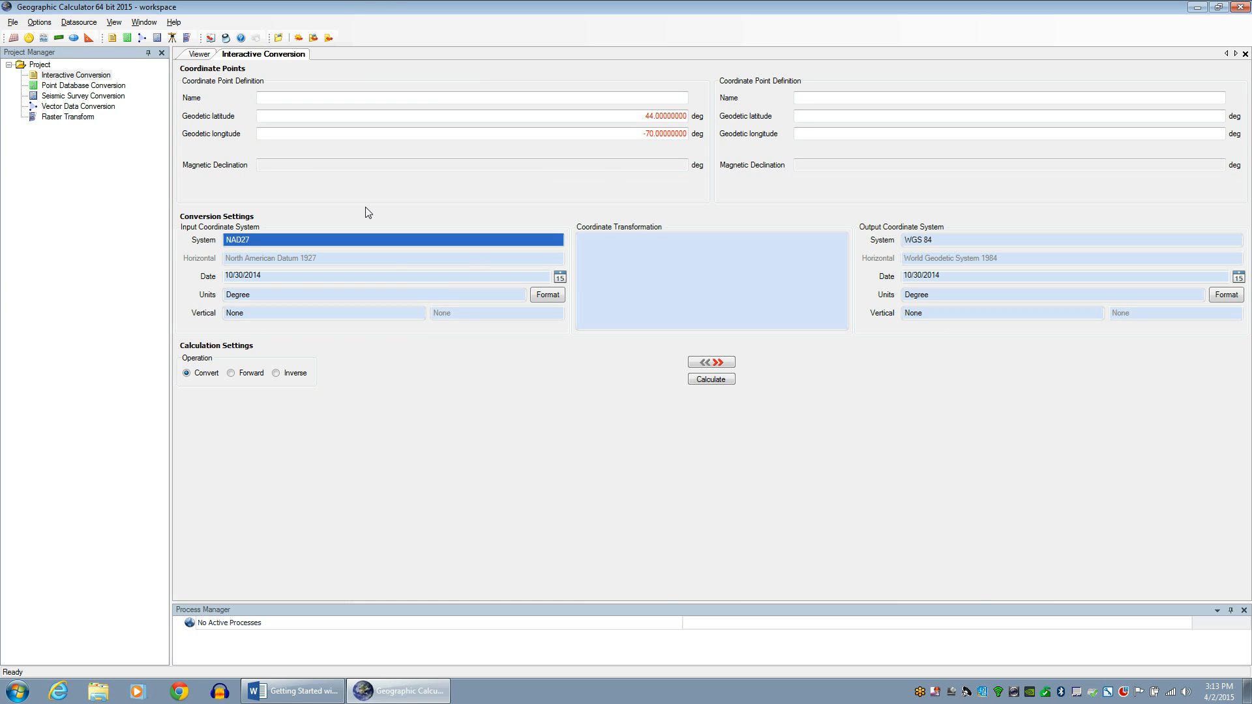
- Examine the left format choices in the input system's unit display settings, keeping the DD. format
{"action": "left_click", "coordinate": [642, 134]}
{"action": "left_click", "coordinate": [547, 296]}
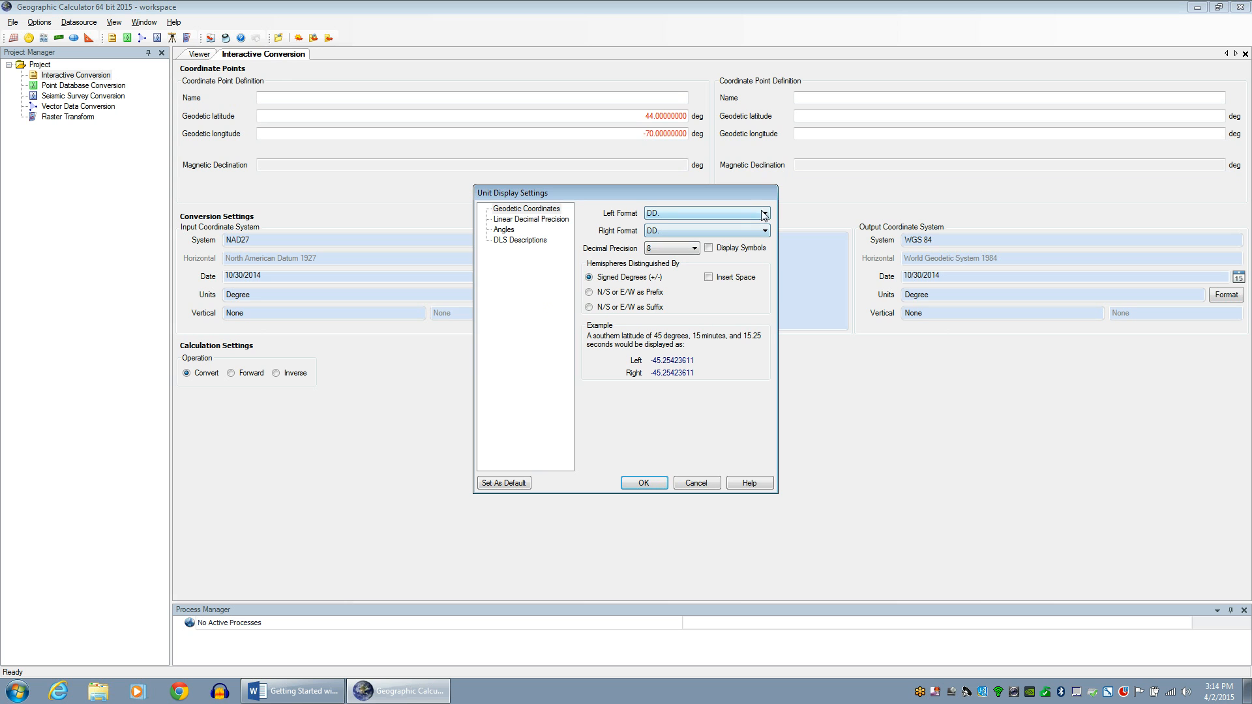
{"action": "left_click", "coordinate": [765, 214]}
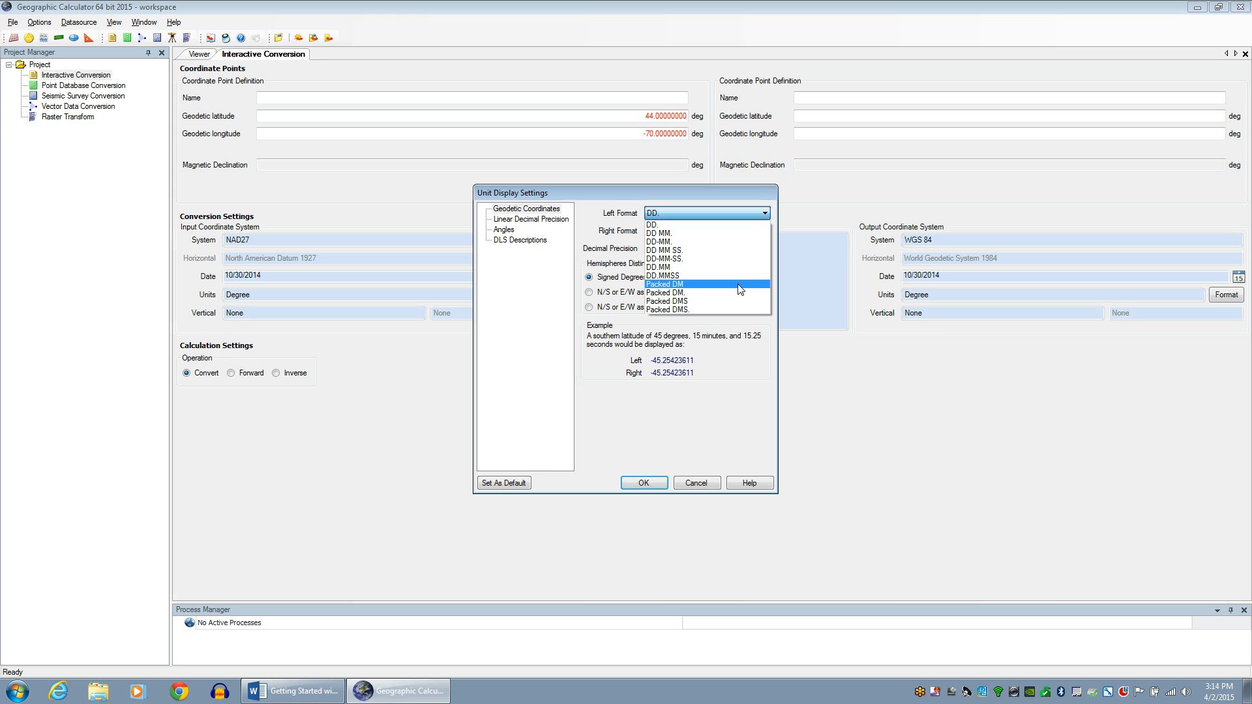
{"action": "left_click", "coordinate": [729, 209]}
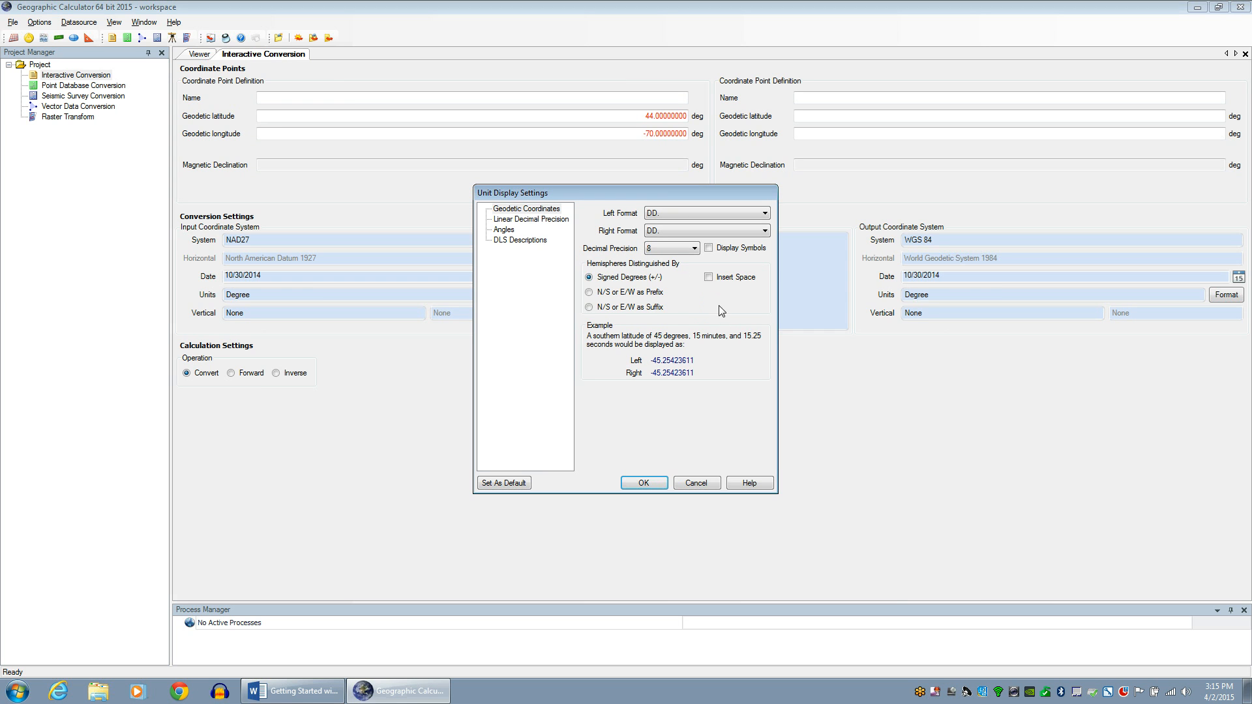
{"action": "left_click", "coordinate": [654, 483]}
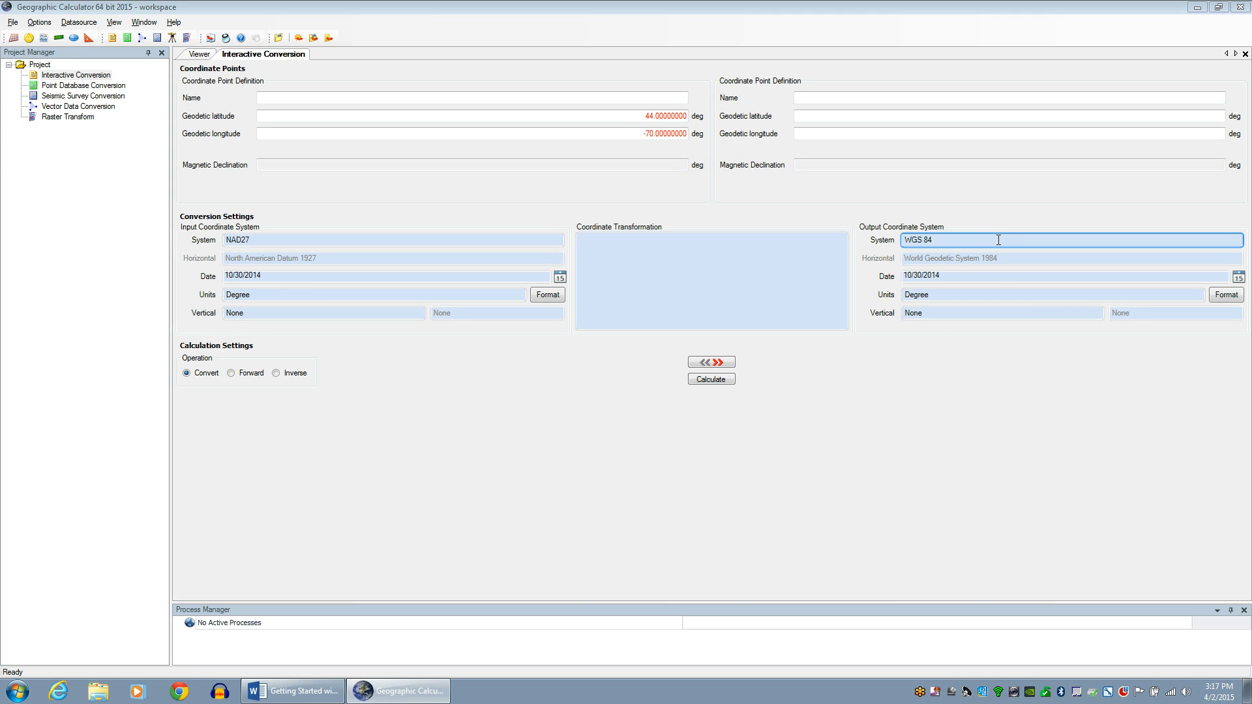
- View the definition and identification of the NAD27 to WGS 84 (79) transformation among the available horizontal transformations
{"action": "left_click", "coordinate": [709, 259]}
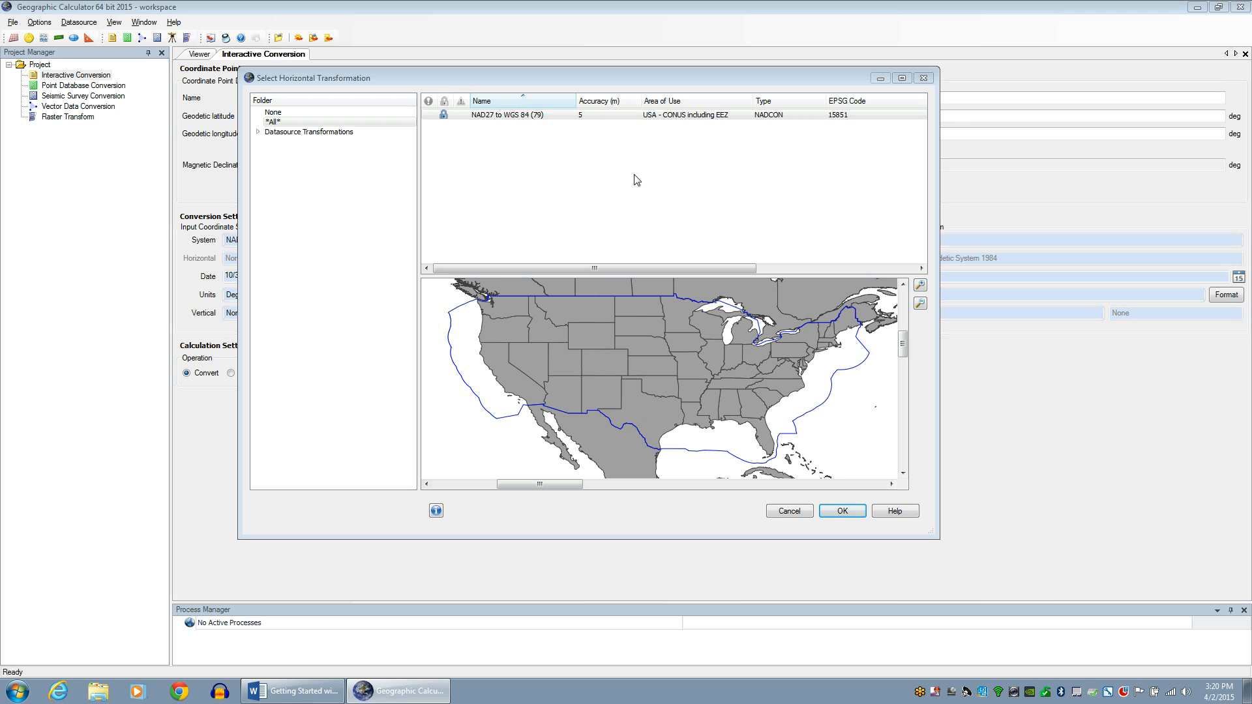
{"action": "left_click", "coordinate": [601, 116]}
{"action": "left_click", "coordinate": [600, 118]}
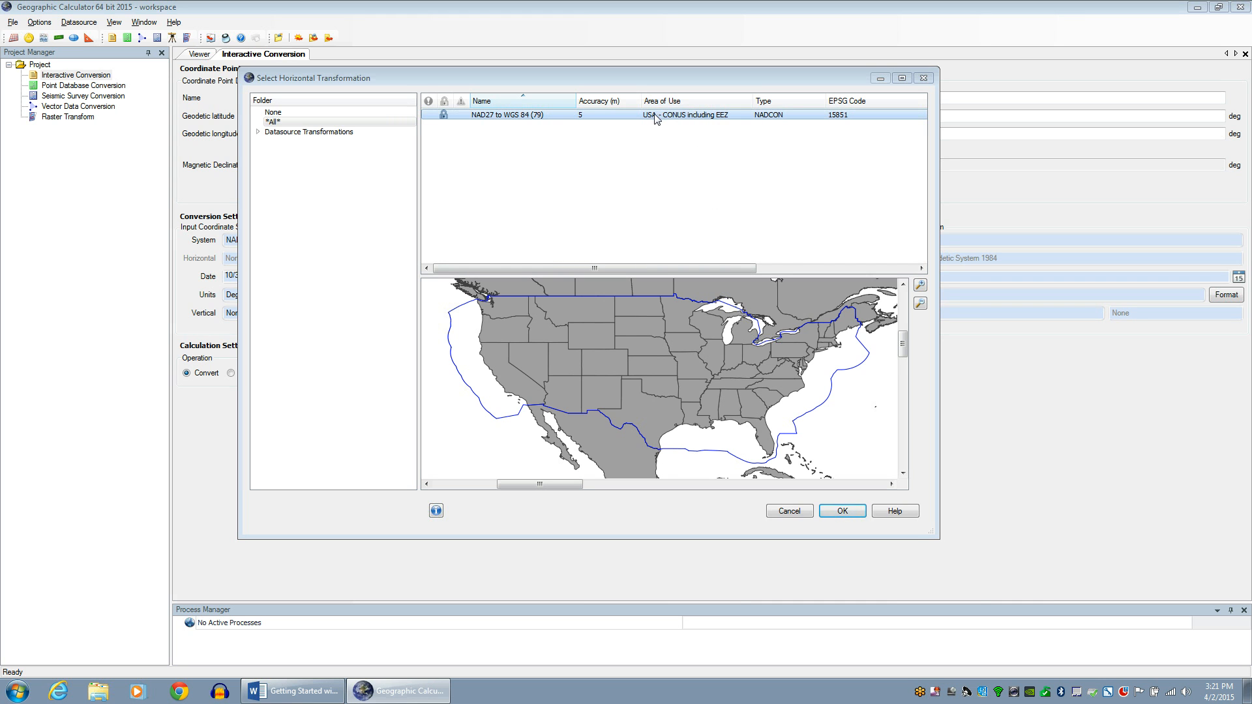
{"action": "left_click", "coordinate": [542, 117]}
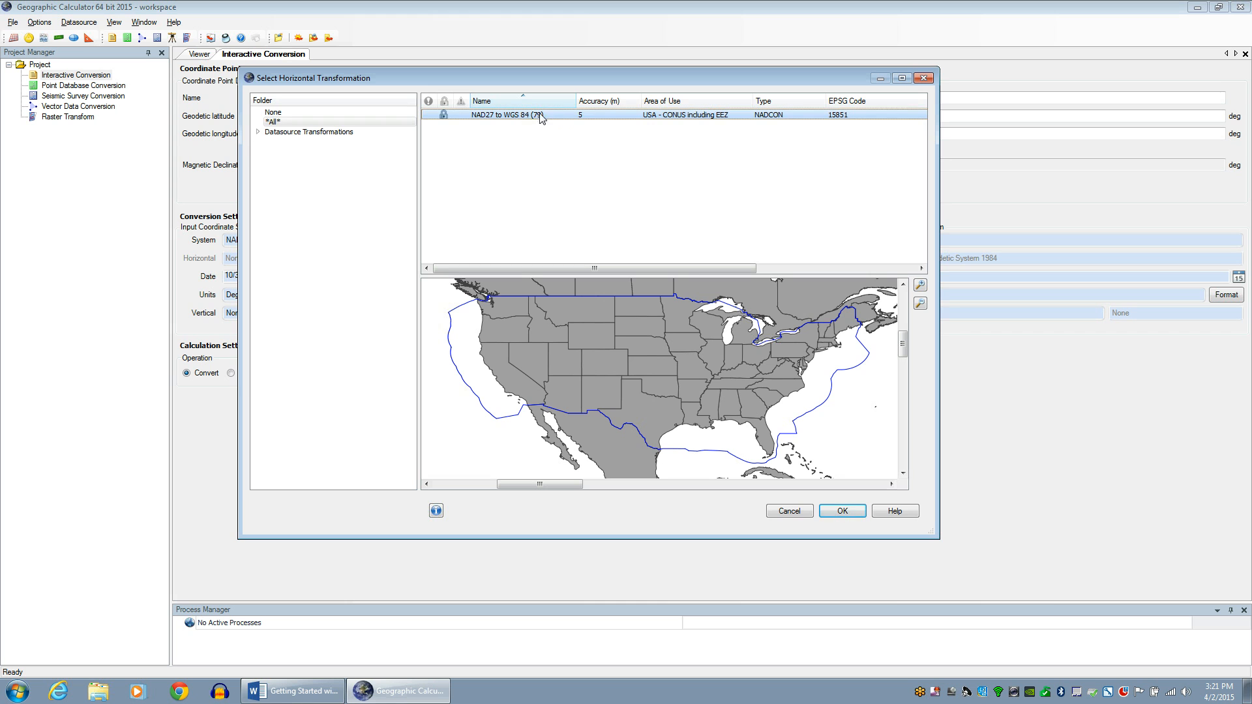
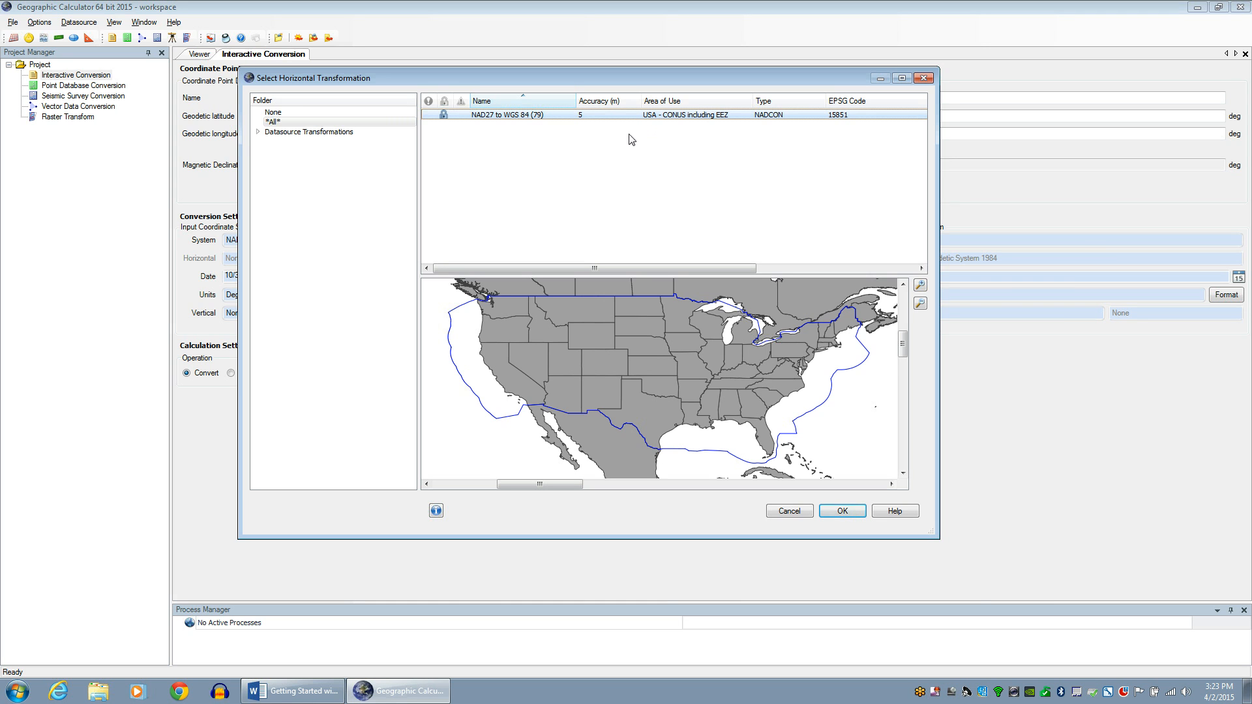
{"action": "right_click", "coordinate": [599, 115]}
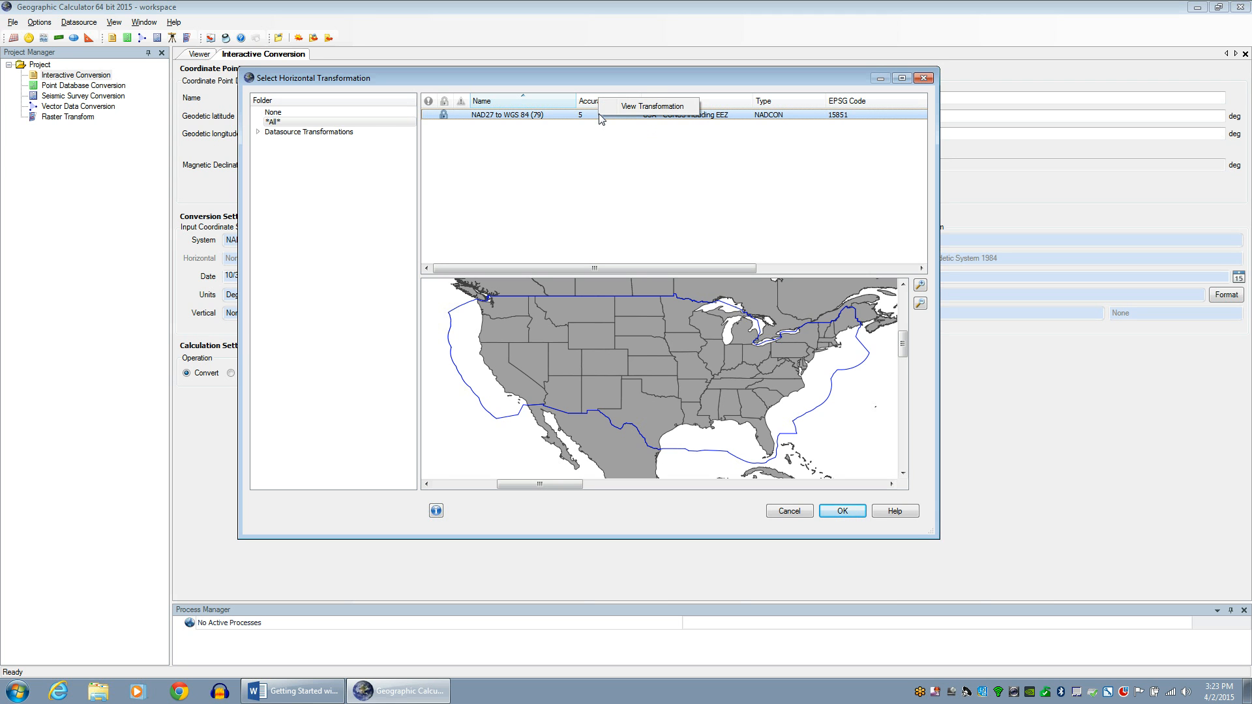
{"action": "left_click", "coordinate": [634, 108]}
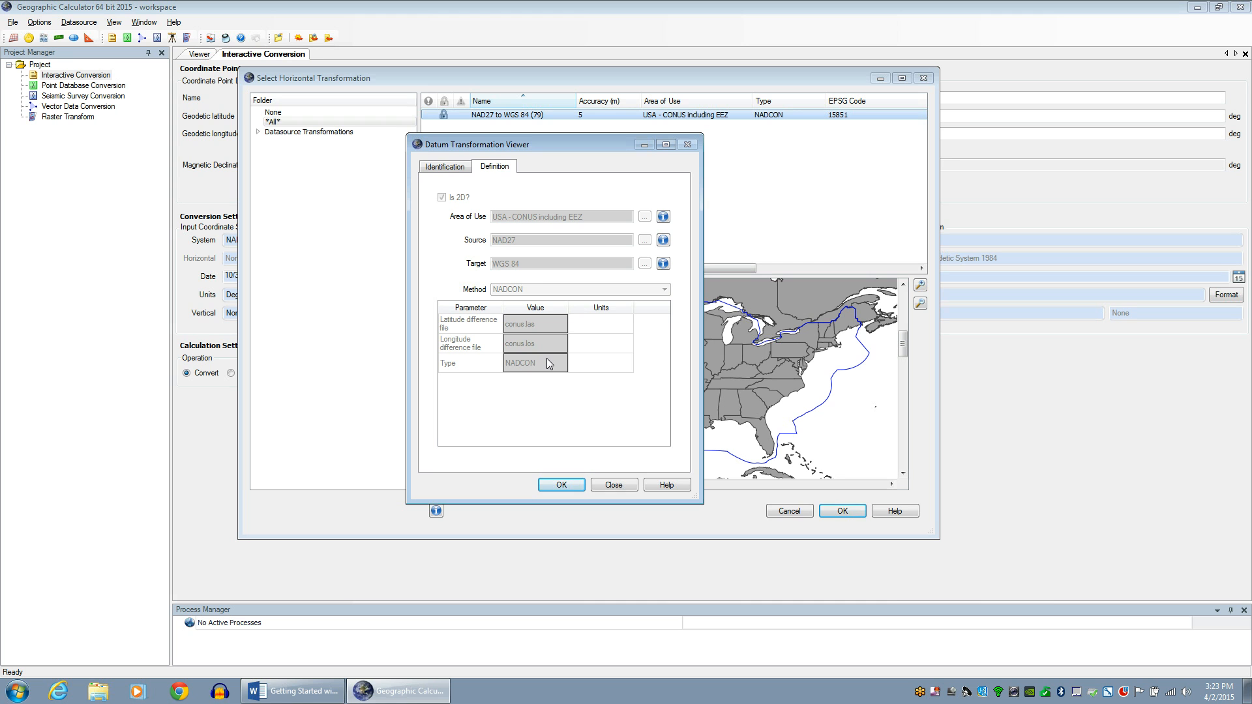
{"action": "left_click", "coordinate": [455, 168]}
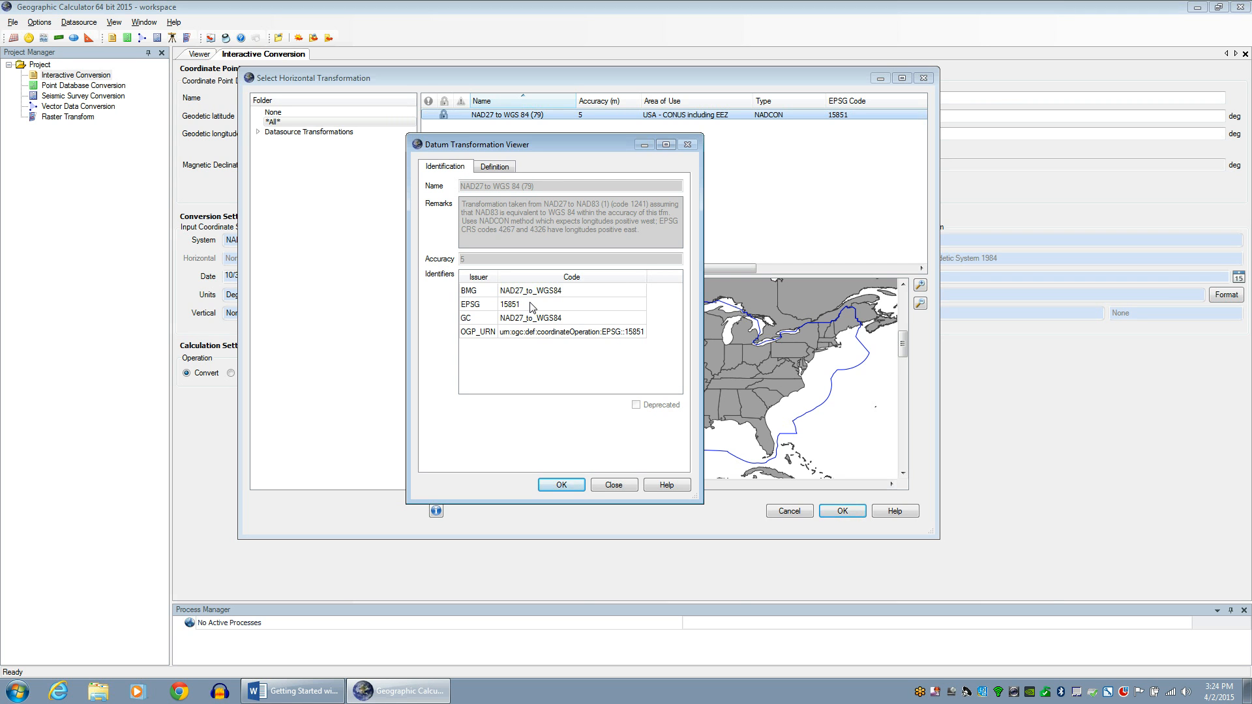
{"action": "left_click", "coordinate": [577, 490]}
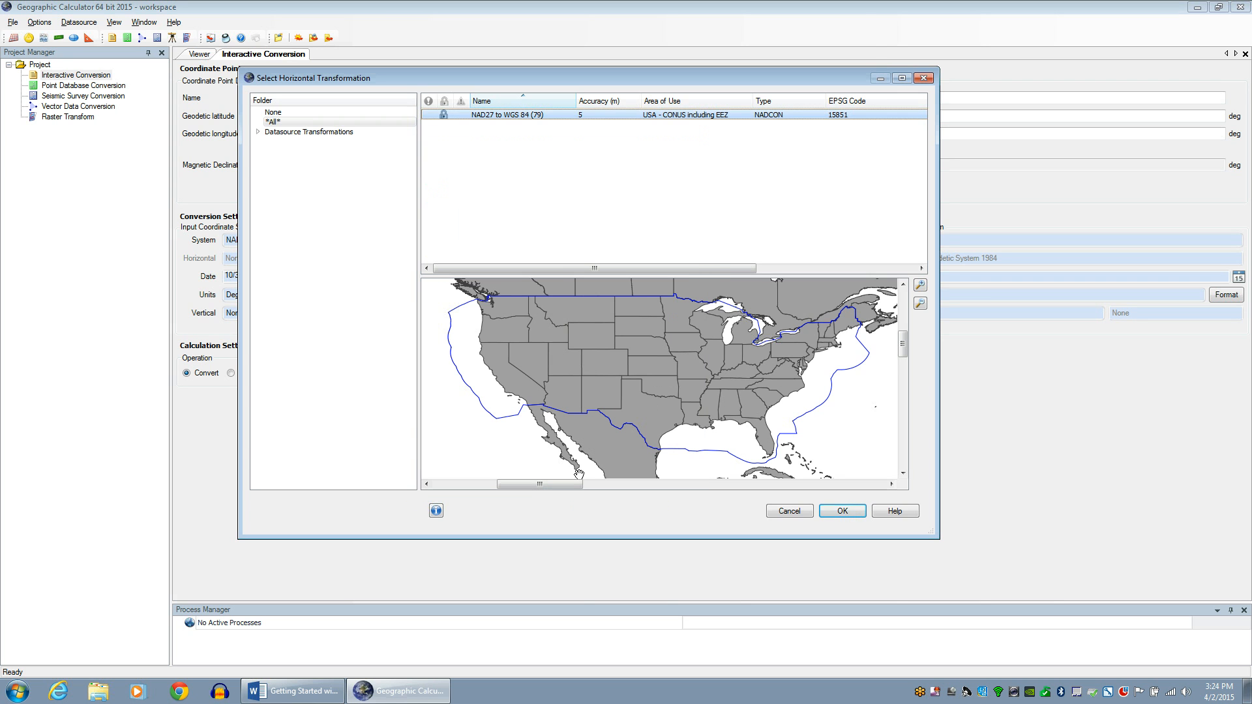
- Apply the NAD27 to WGS 84 (79) transformation and calculate the point conversion
{"action": "double_click", "coordinate": [518, 116]}
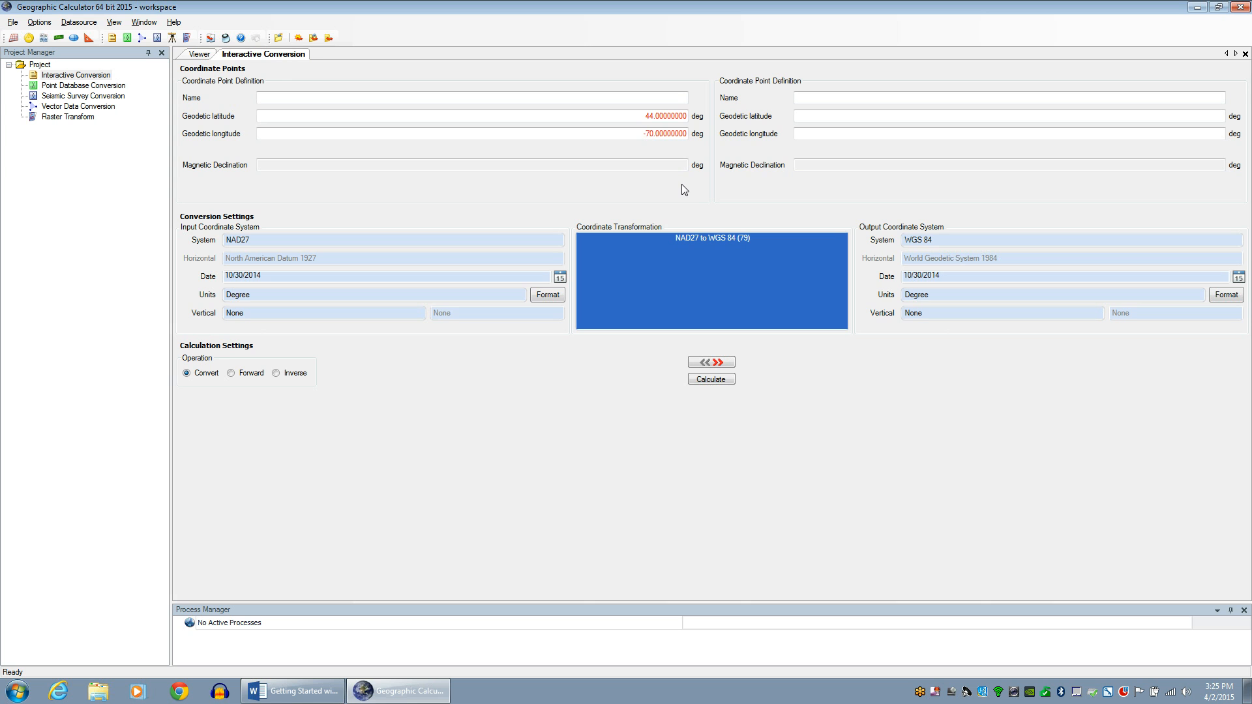
{"action": "left_click", "coordinate": [711, 380]}
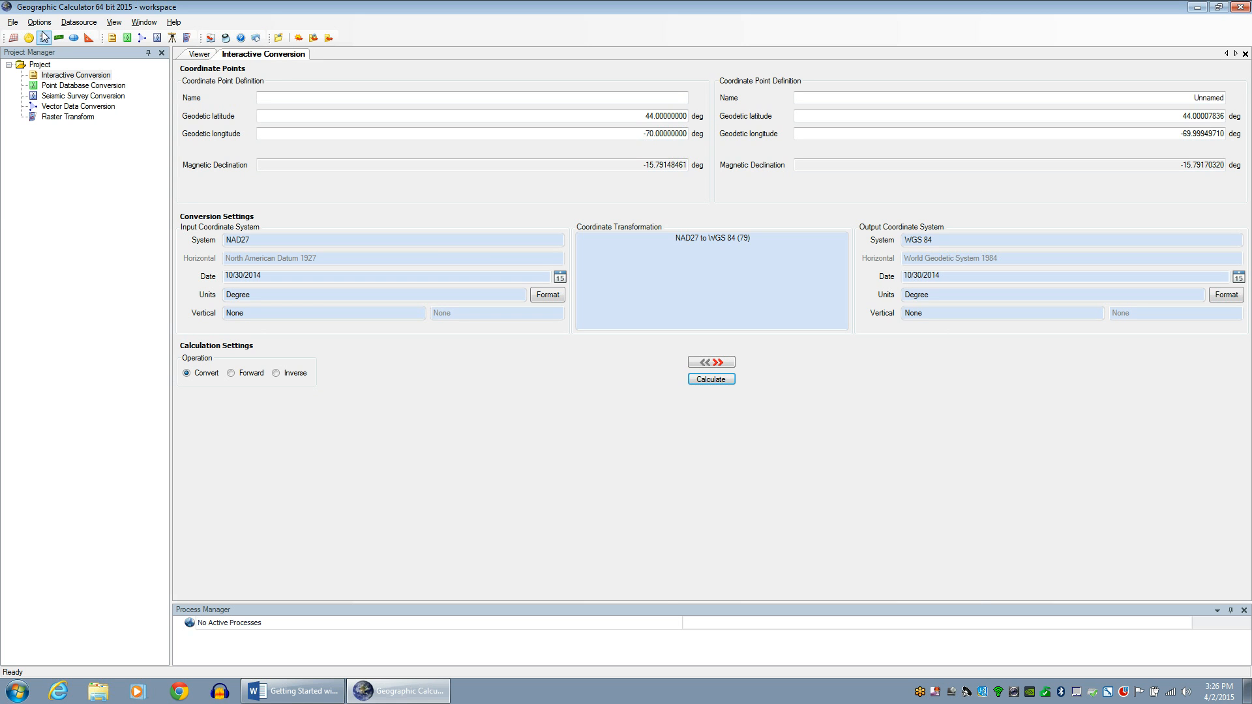
- Set up a detailed print job report with the sub heading "This is a sub heading" and preview it
{"action": "left_click", "coordinate": [13, 22]}
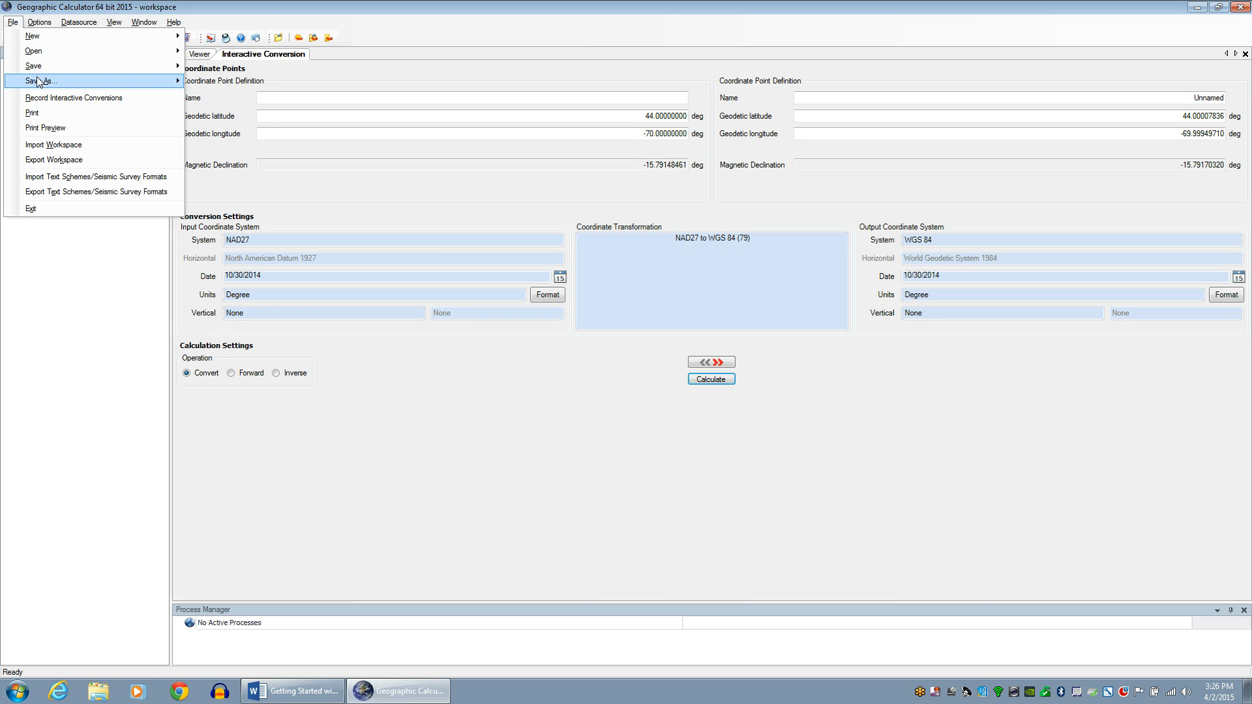
{"action": "left_click", "coordinate": [120, 113]}
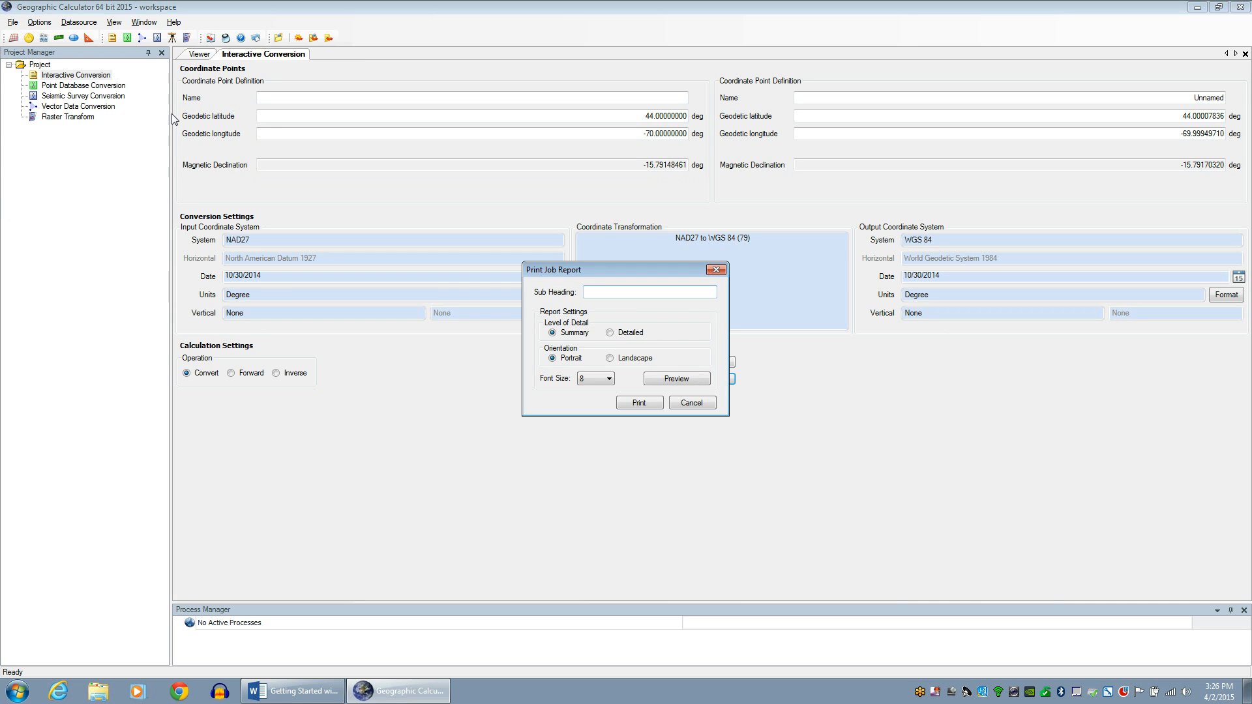
{"action": "left_click", "coordinate": [610, 332]}
{"action": "left_click", "coordinate": [621, 292]}
{"action": "type", "text": "This is a sub heading"}
{"action": "left_click", "coordinate": [680, 379]}
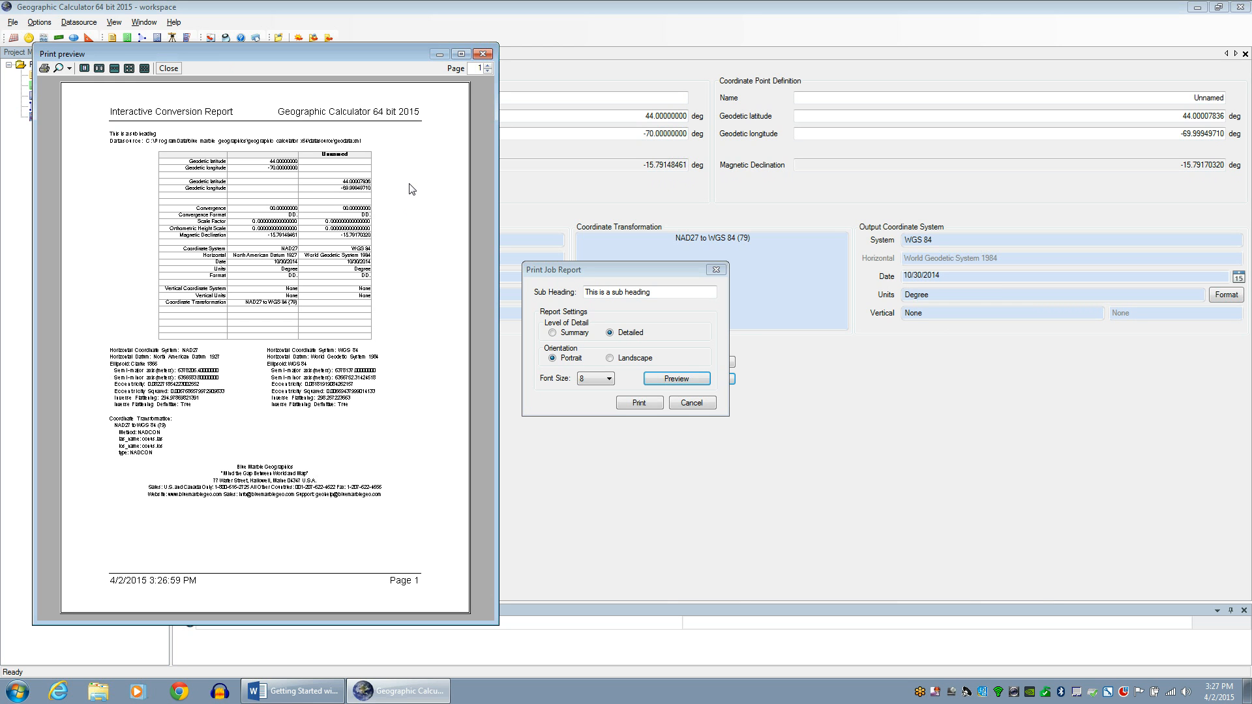
- Enlarge the report preview to 150% in a wider window and review the whole report down to the transformation details
{"action": "left_click", "coordinate": [68, 67]}
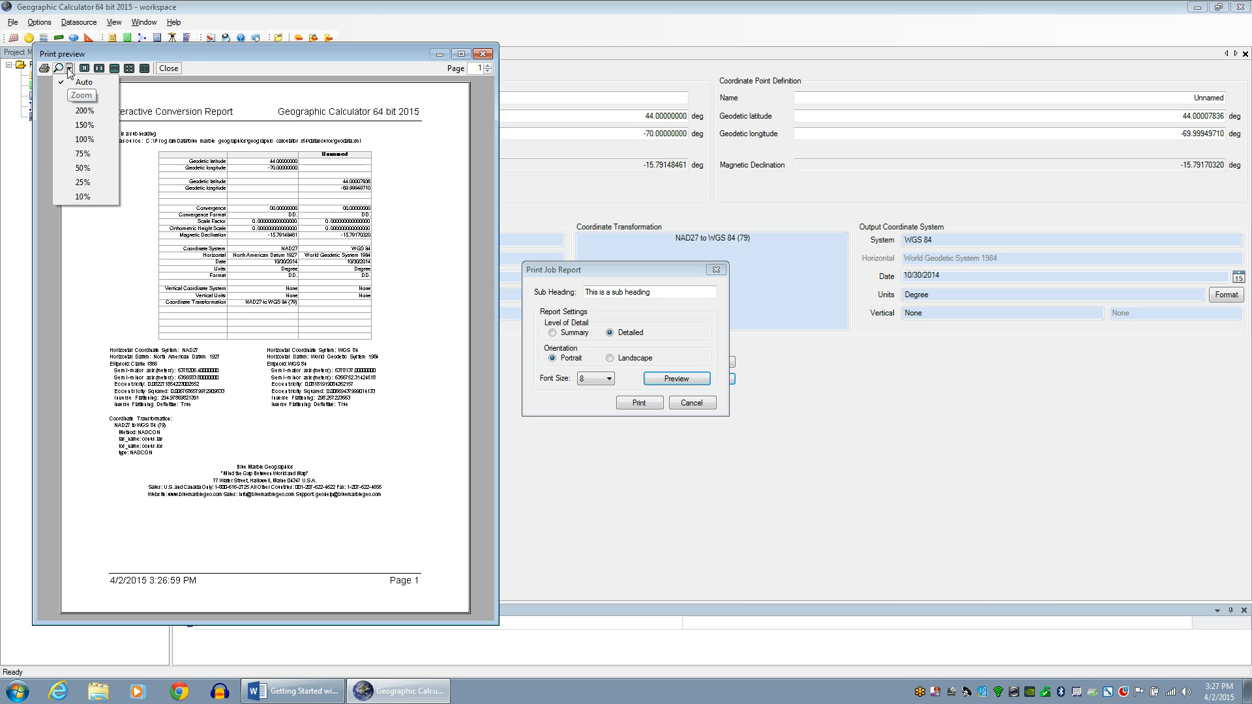
{"action": "left_click", "coordinate": [89, 129]}
{"action": "left_click_drag", "start_coordinate": [499, 135], "coordinate": [875, 146]}
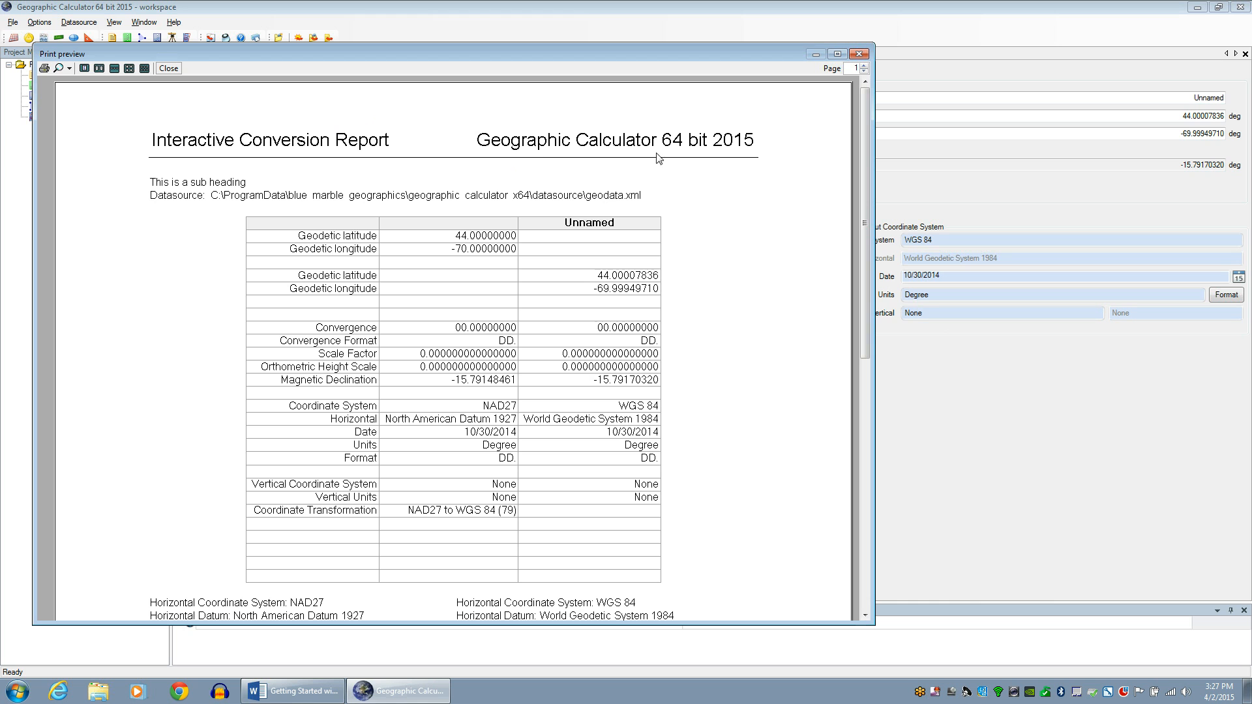
{"action": "left_click_drag", "start_coordinate": [865, 162], "coordinate": [861, 173]}
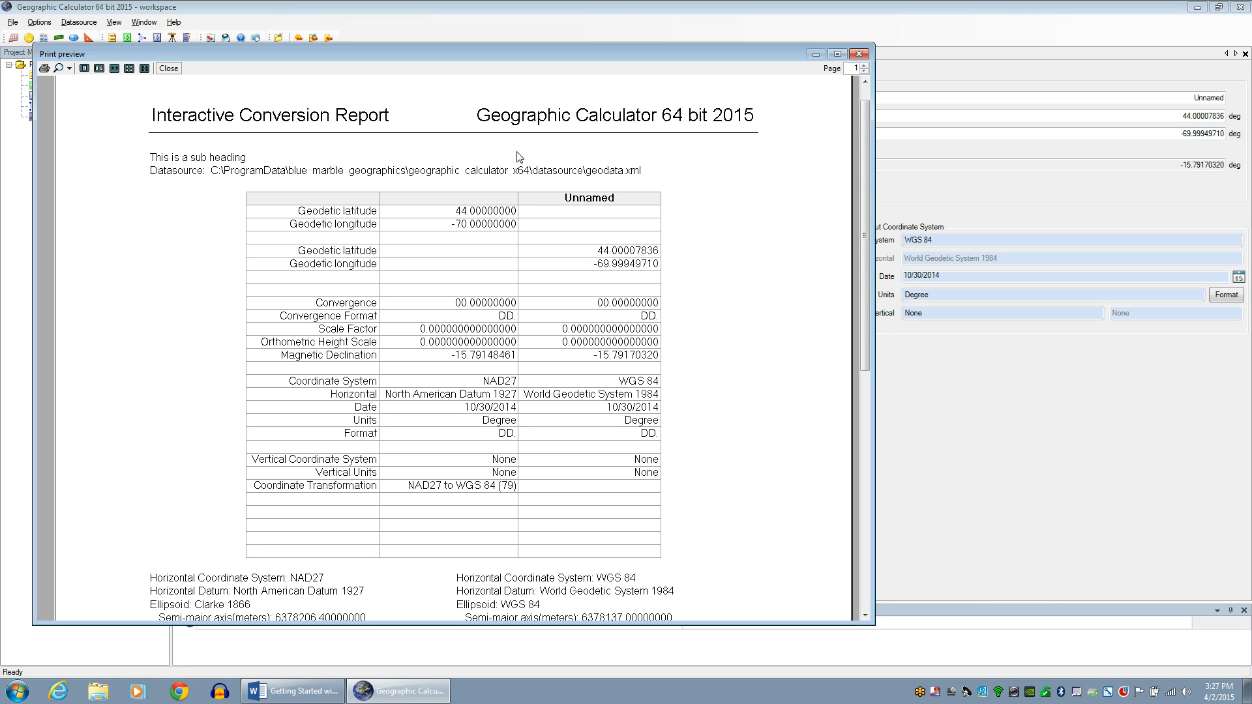
{"action": "left_click_drag", "start_coordinate": [867, 151], "coordinate": [866, 169]}
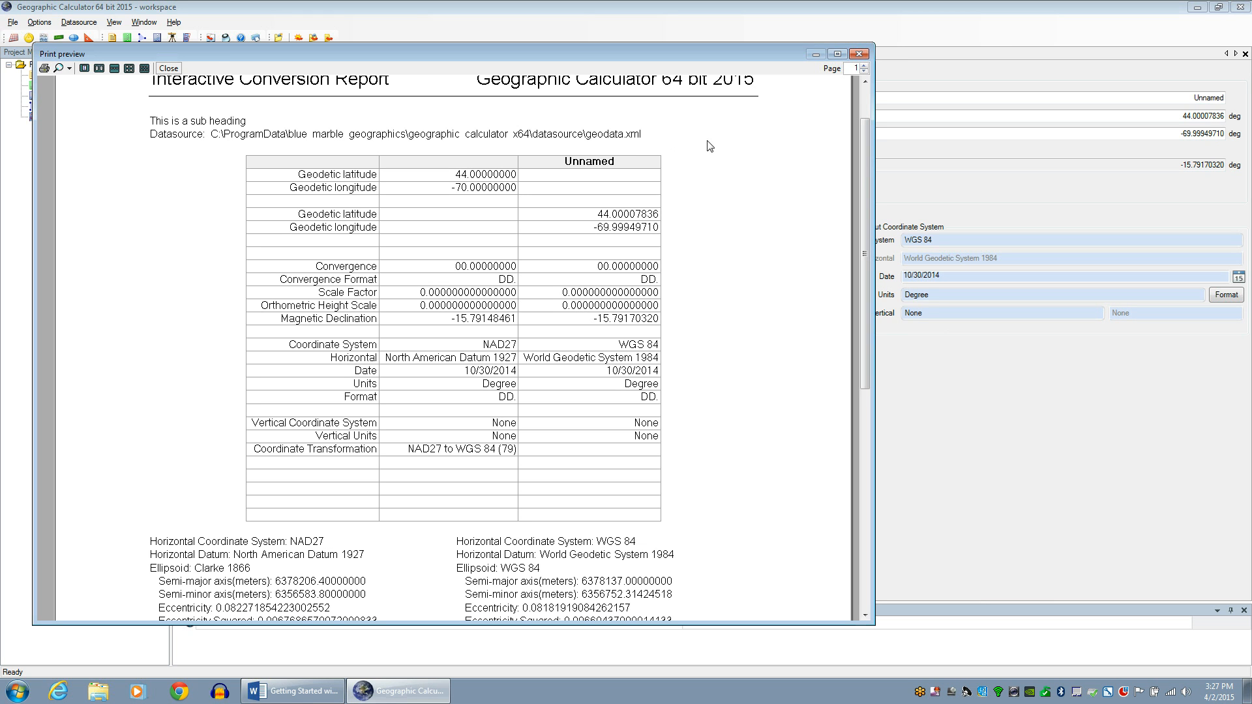
{"action": "left_click_drag", "start_coordinate": [863, 155], "coordinate": [863, 181]}
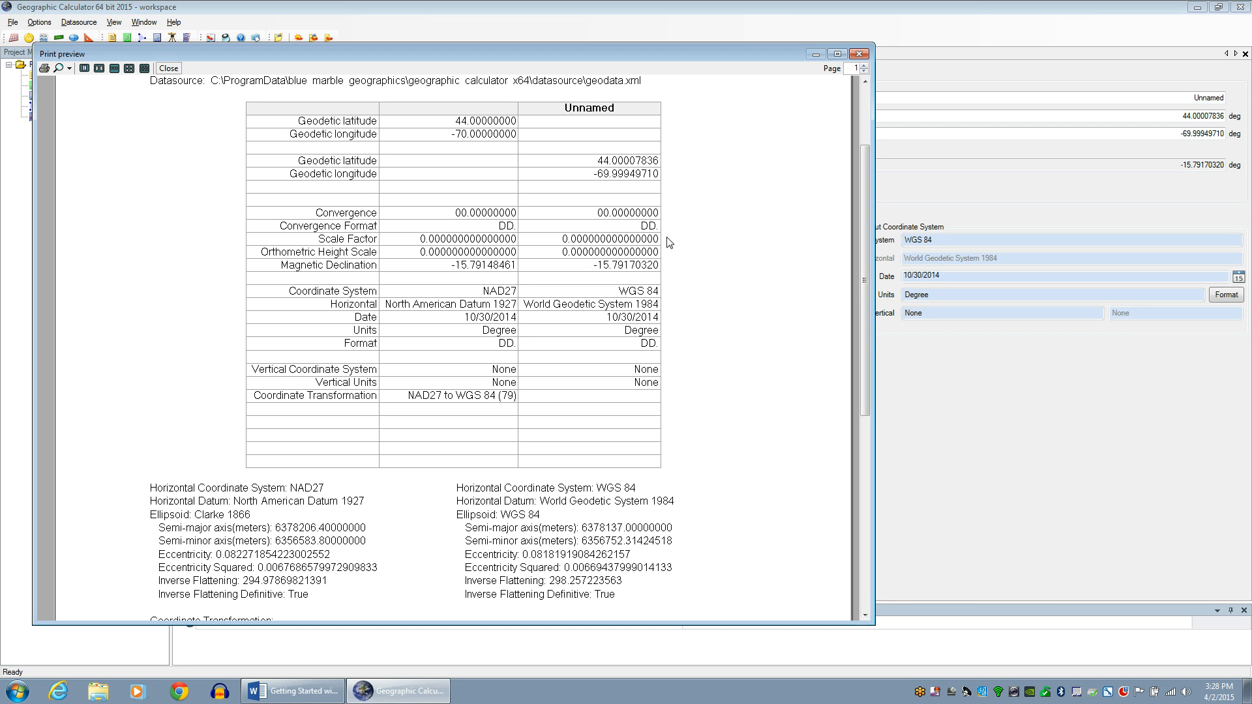
{"action": "scroll", "coordinate": [864, 250], "scroll_direction": "down", "scroll_amount": 1}
{"action": "scroll", "coordinate": [863, 250], "scroll_direction": "down", "scroll_amount": 6}
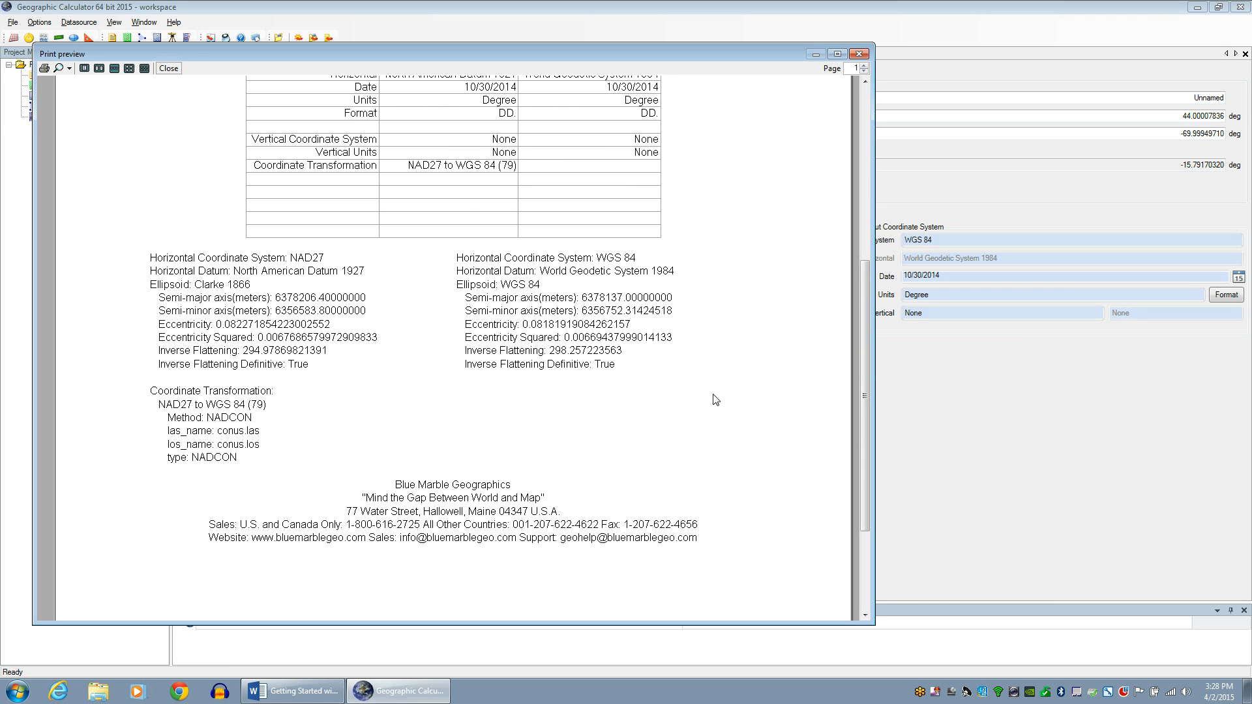
- Review the converted coordinates and transformation details in the report preview, and close both the preview and the print job report dialog
{"action": "left_click_drag", "start_coordinate": [866, 380], "coordinate": [841, 262]}
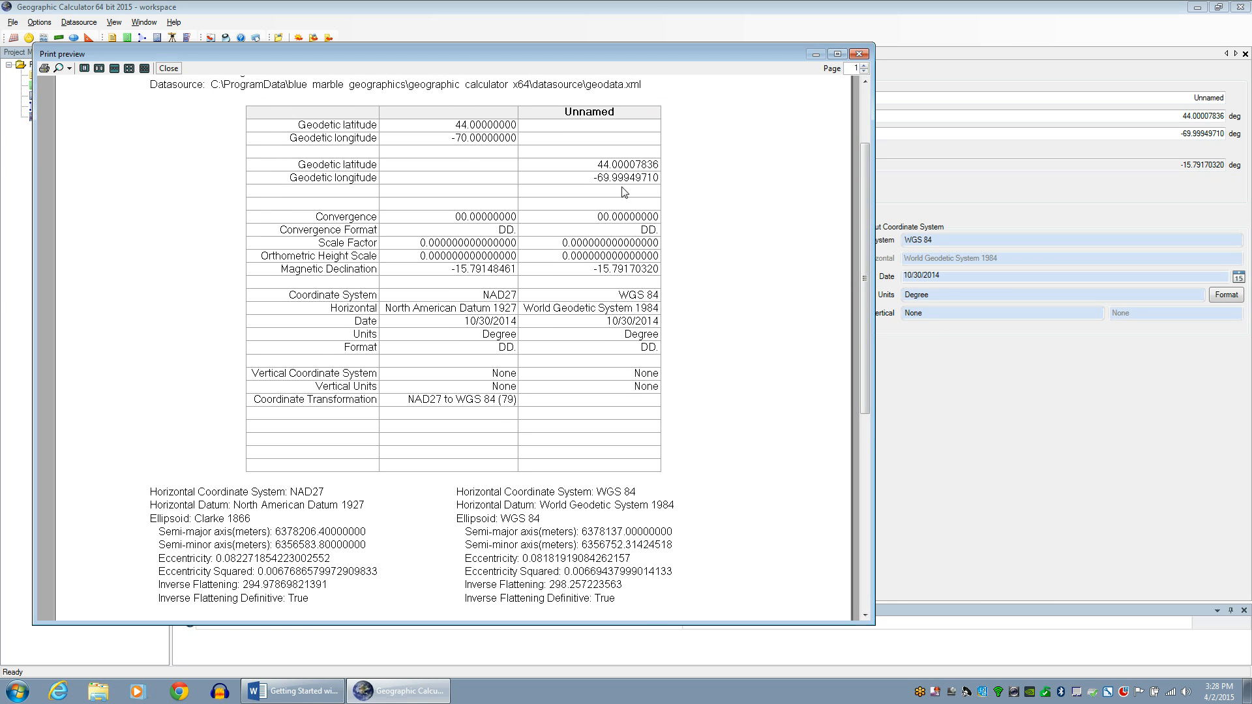
{"action": "left_click_drag", "start_coordinate": [866, 202], "coordinate": [845, 279]}
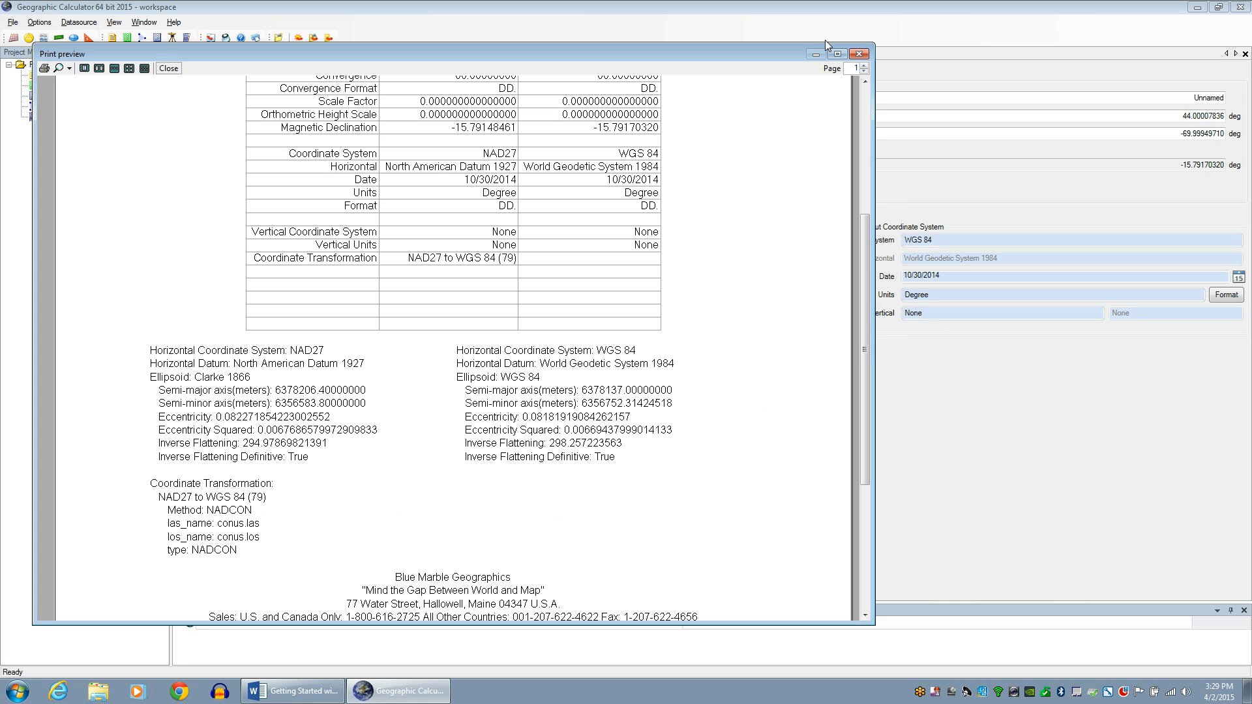
{"action": "left_click", "coordinate": [860, 55]}
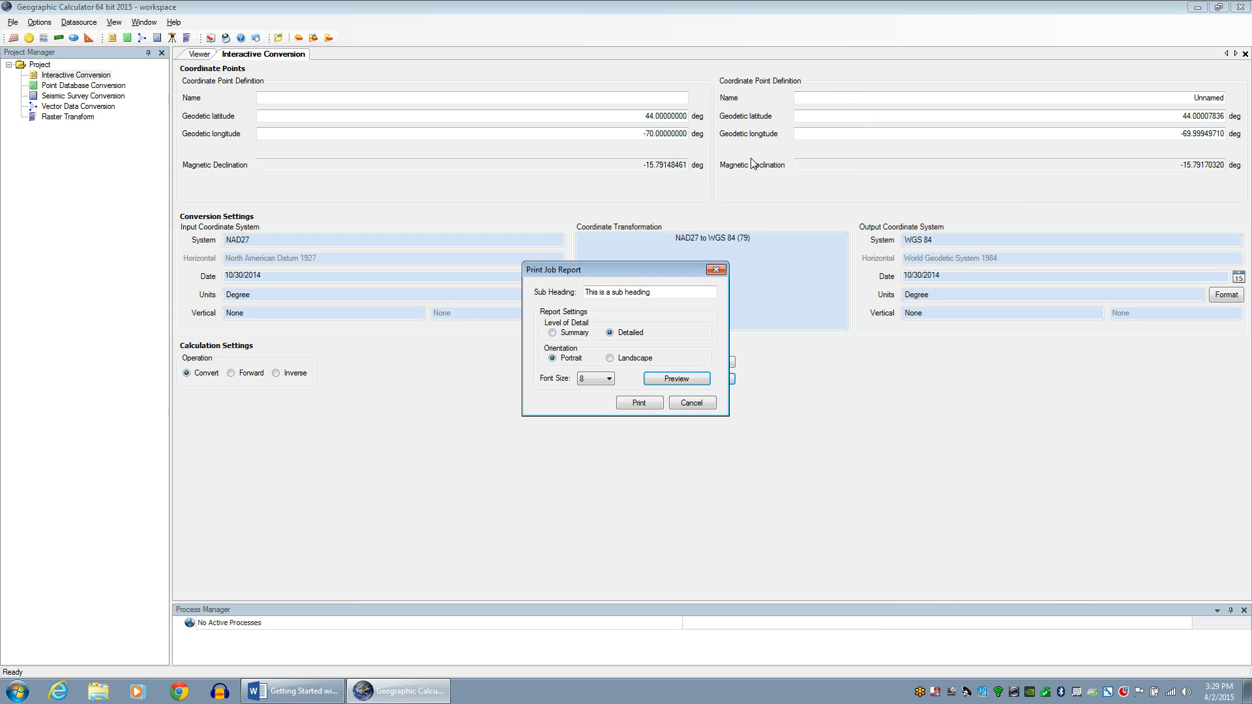
{"action": "key", "text": "Escape"}
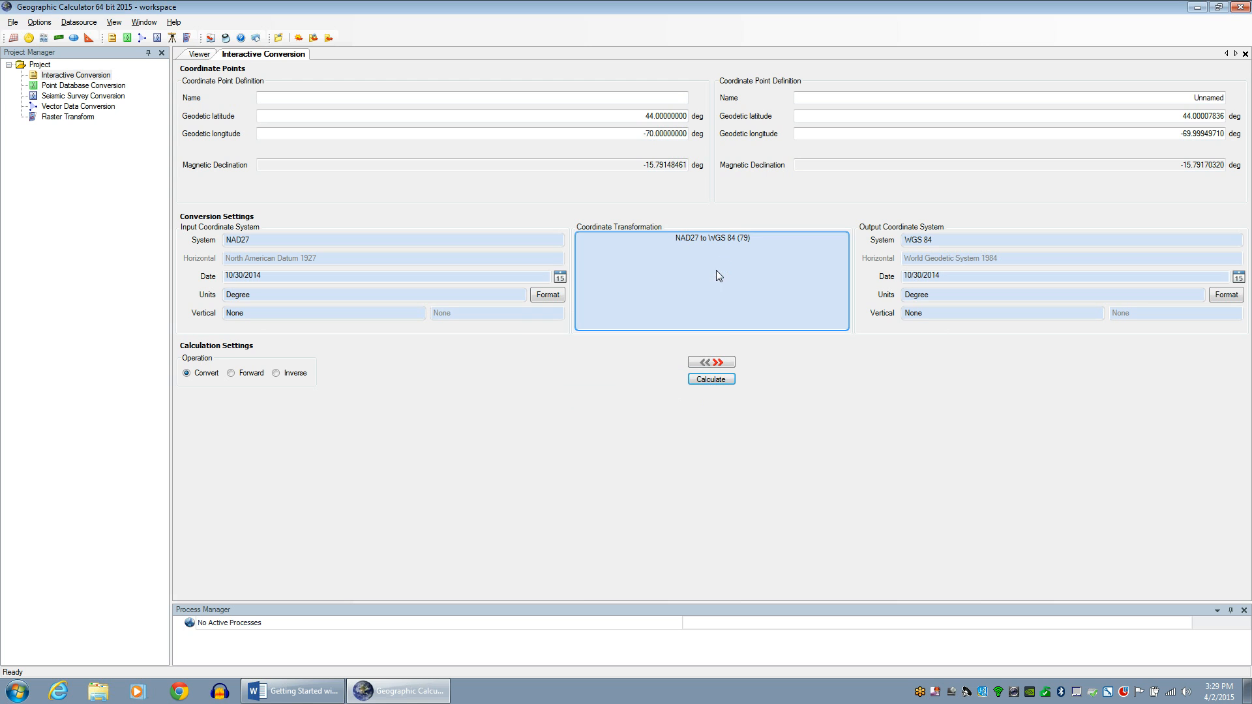
{"action": "left_click", "coordinate": [13, 22]}
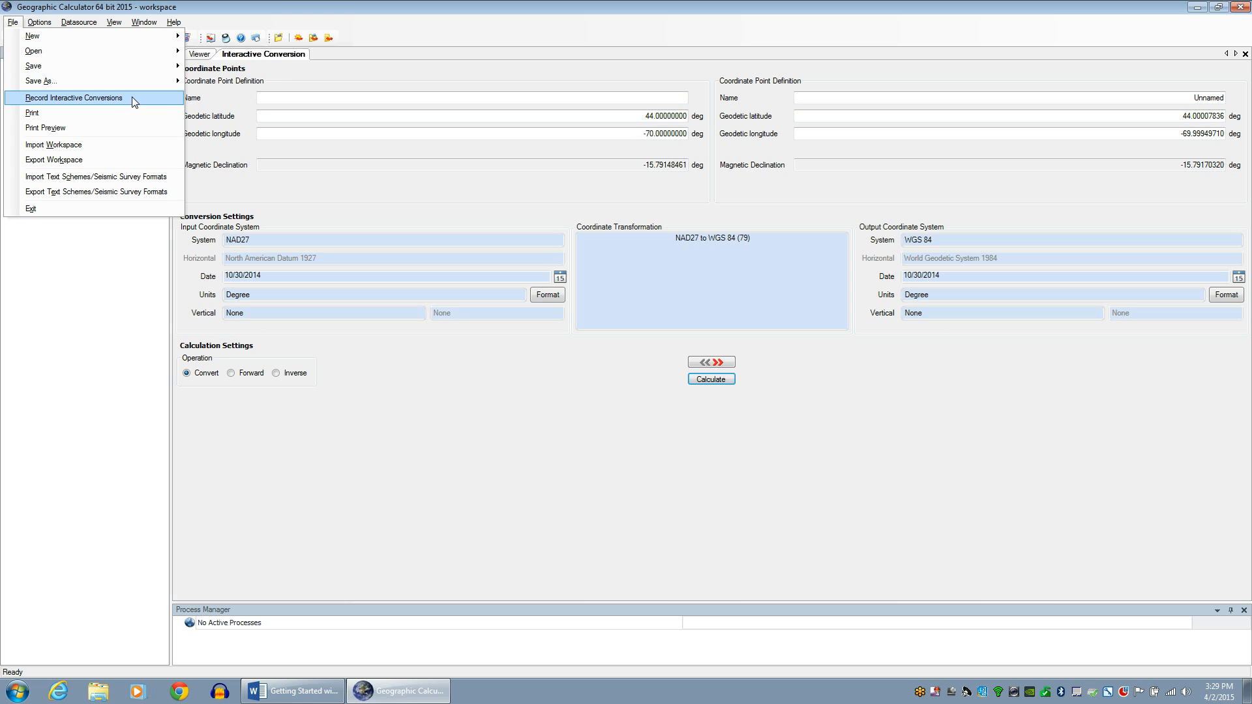
{"action": "left_click", "coordinate": [468, 193]}
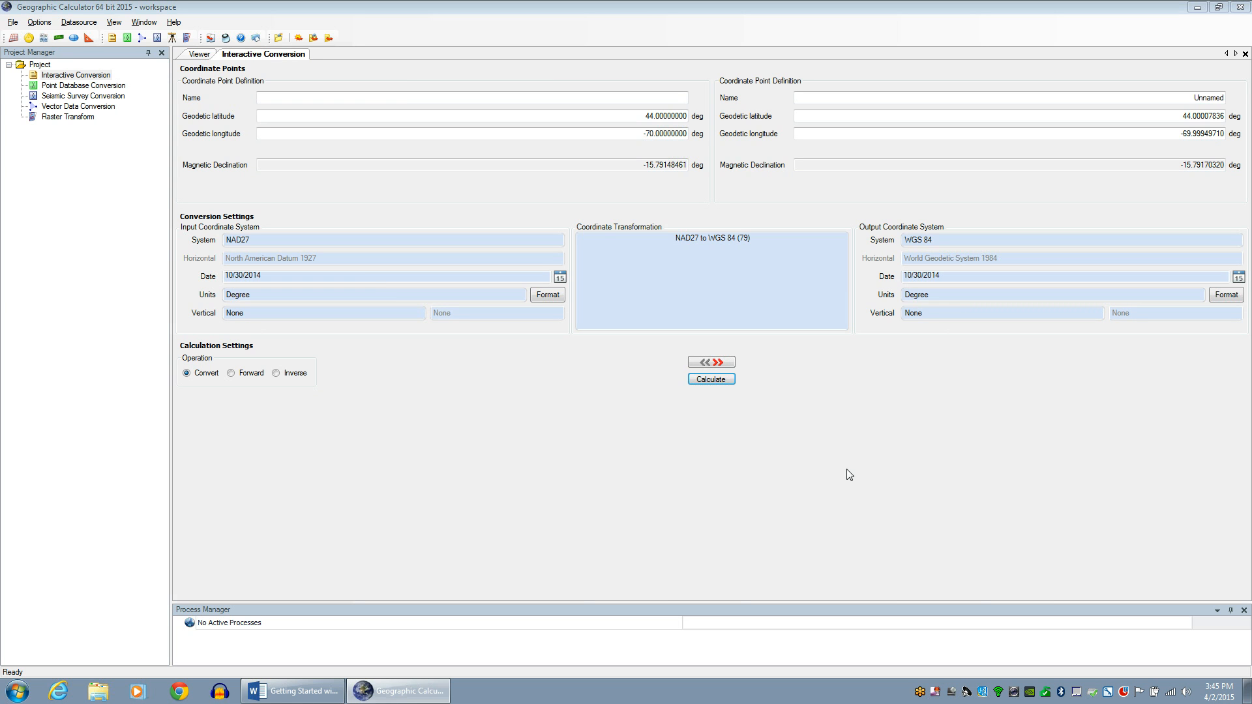
- View the empty Point Database Conversion and Vector Data Conversion jobs in the current project
{"action": "double_click", "coordinate": [60, 87]}
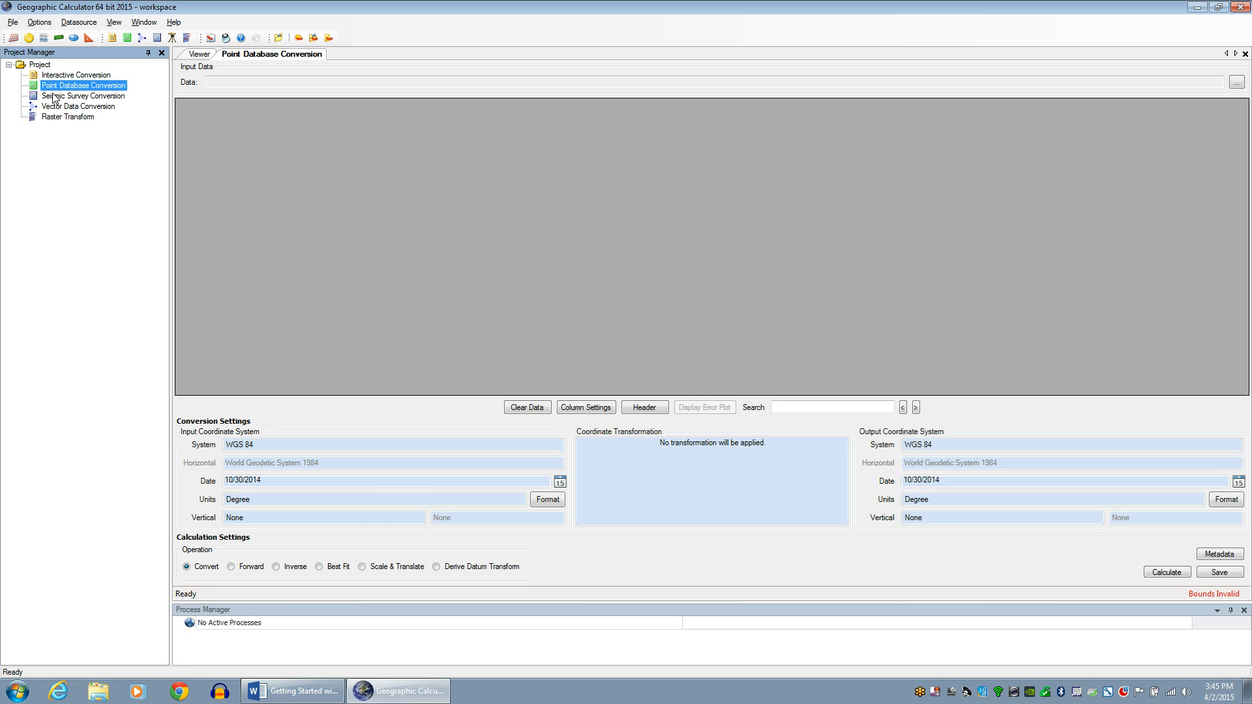
{"action": "double_click", "coordinate": [43, 108]}
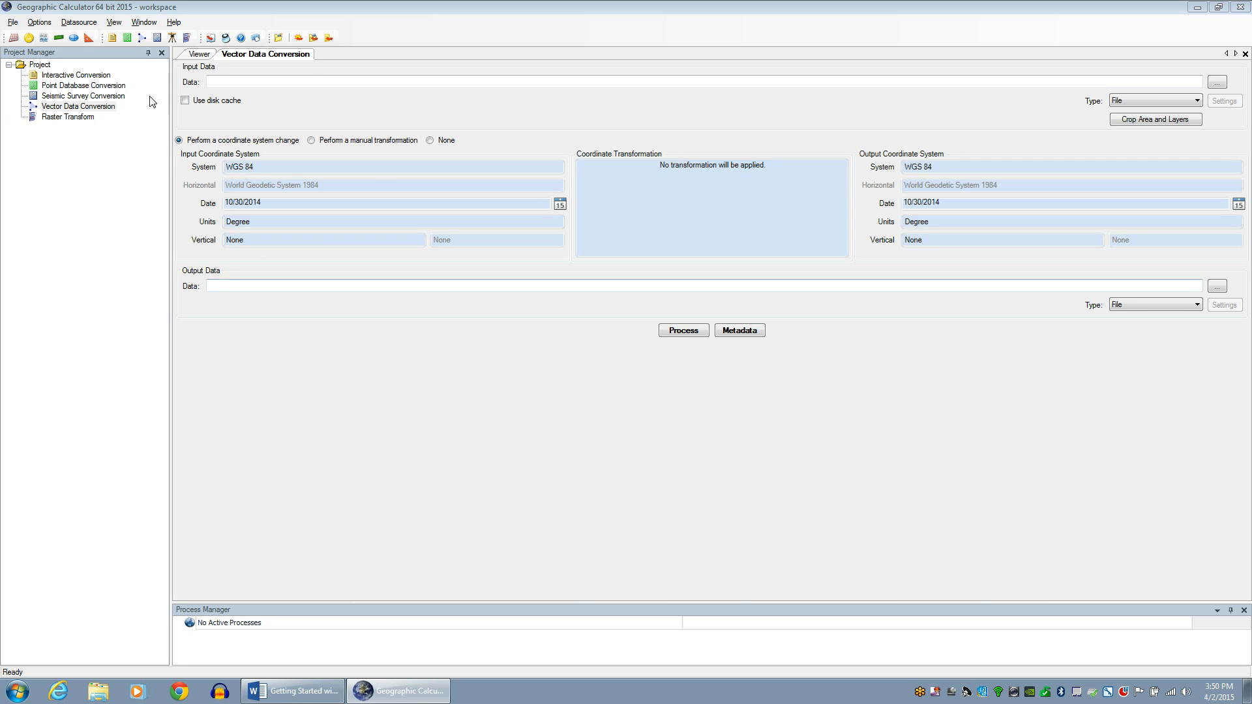
- Open the existing workspace roadshow2014sp1.bmg from the Workspaces folder
{"action": "left_click", "coordinate": [13, 23]}
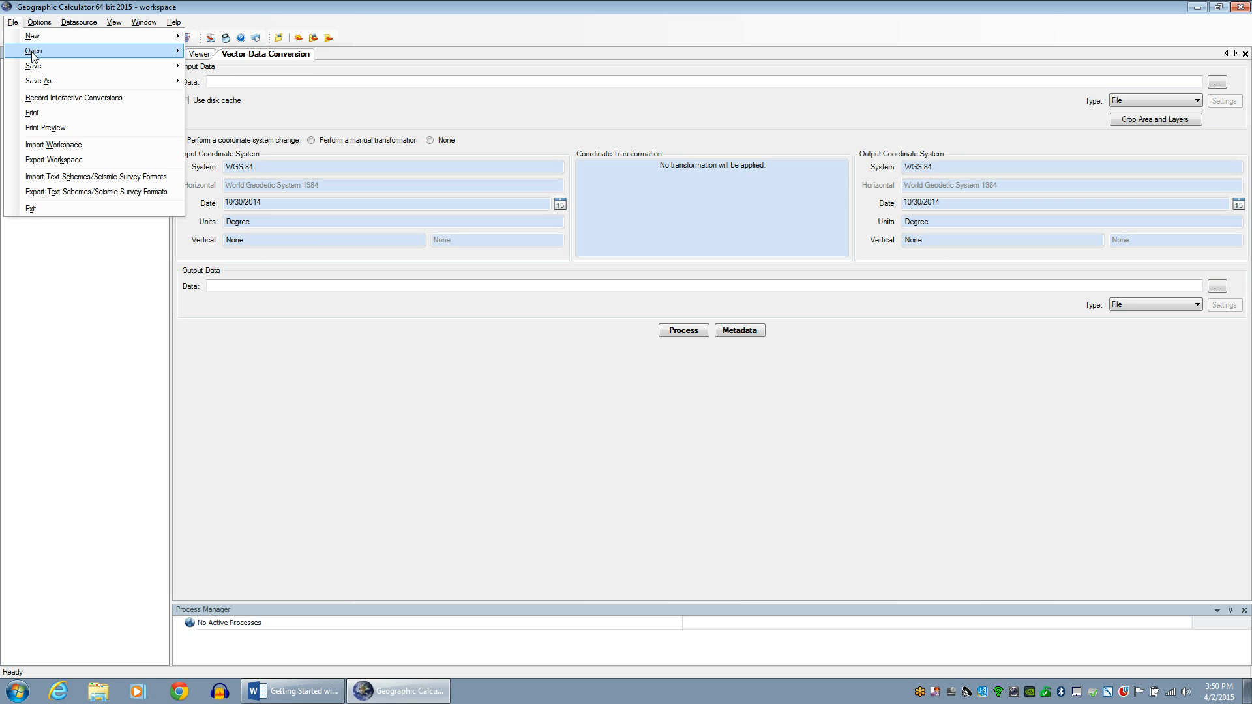
{"action": "mouse_move", "coordinate": [93, 53]}
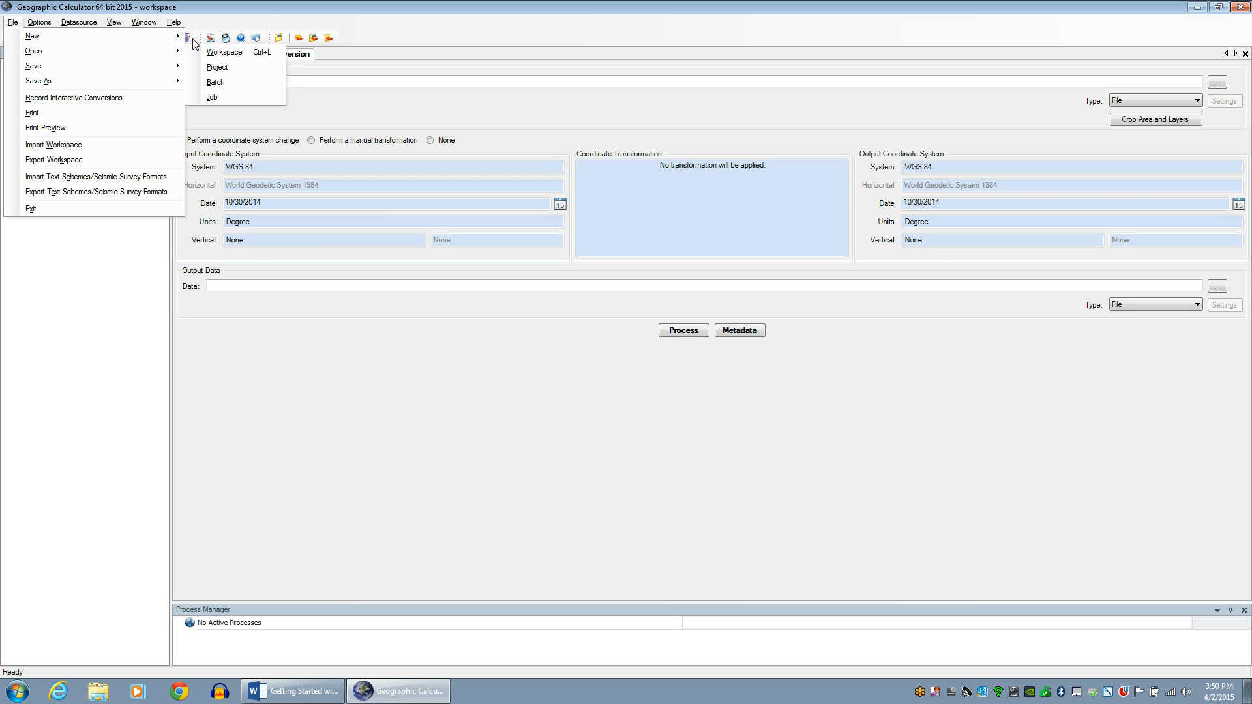
{"action": "left_click", "coordinate": [218, 52]}
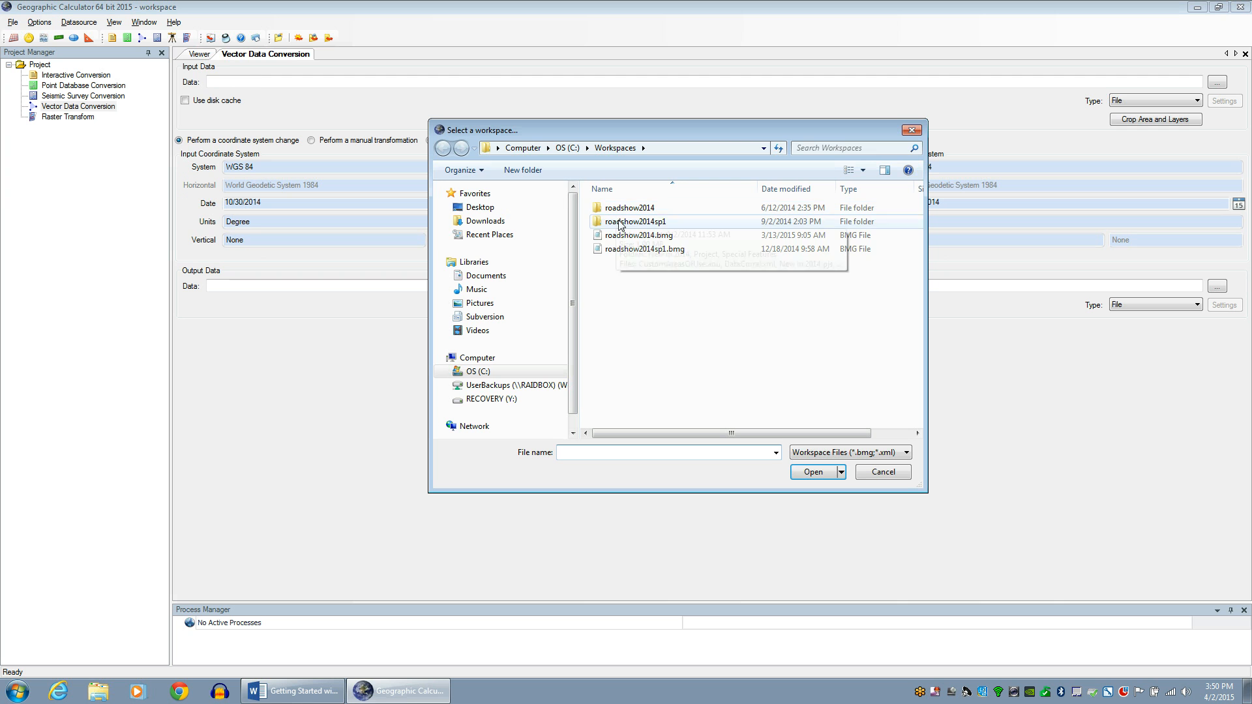
{"action": "left_click", "coordinate": [653, 250]}
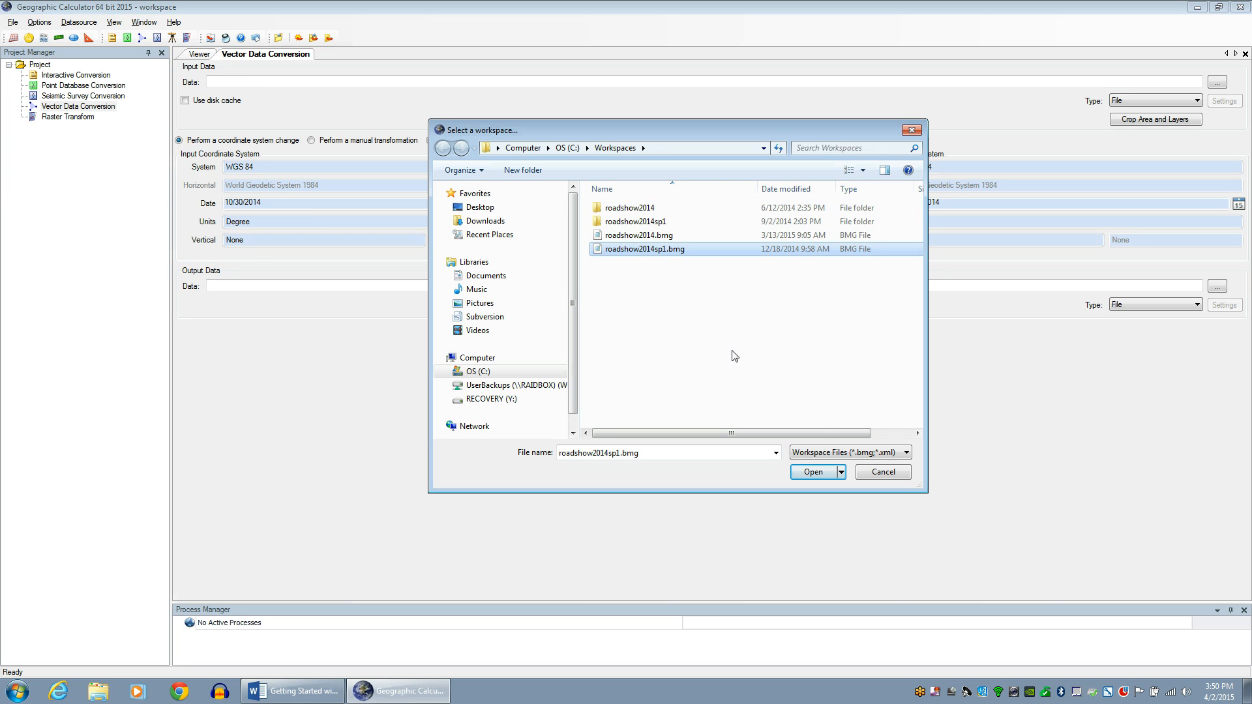
{"action": "left_click", "coordinate": [809, 471]}
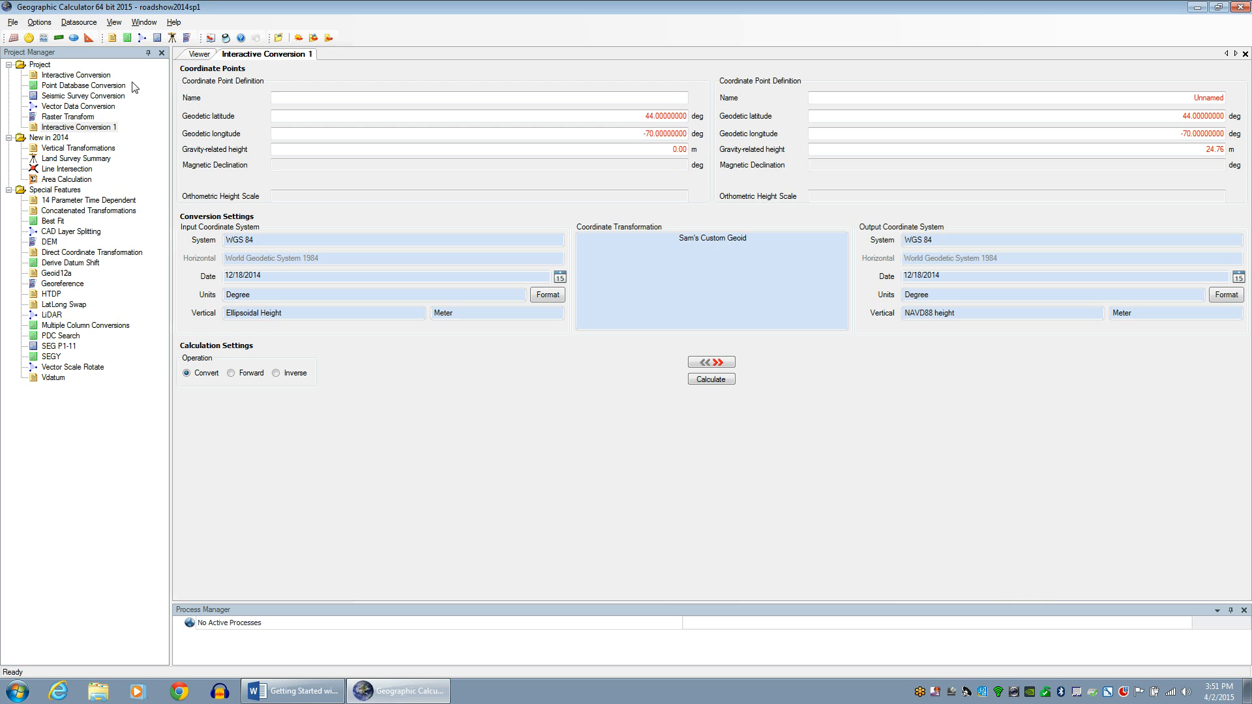
- Open the Point Database Conversion job and inspect its input and output column settings without changing them
{"action": "left_click", "coordinate": [73, 87]}
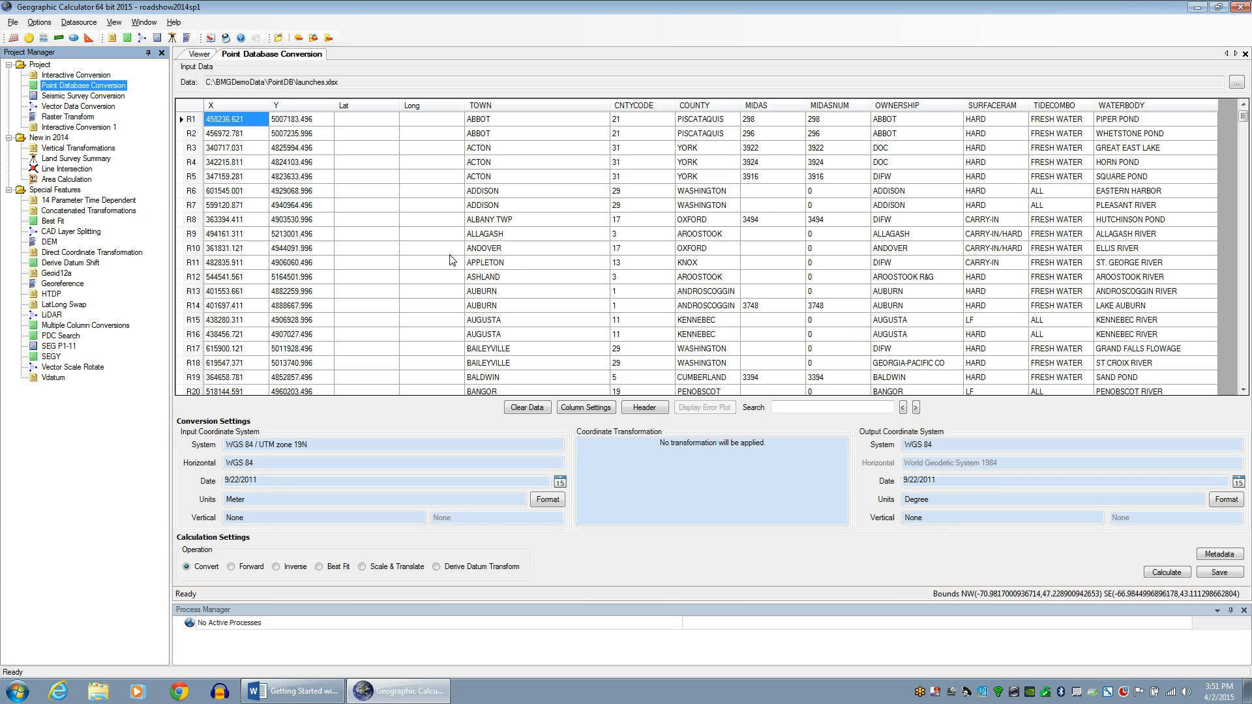
{"action": "left_click", "coordinate": [582, 409]}
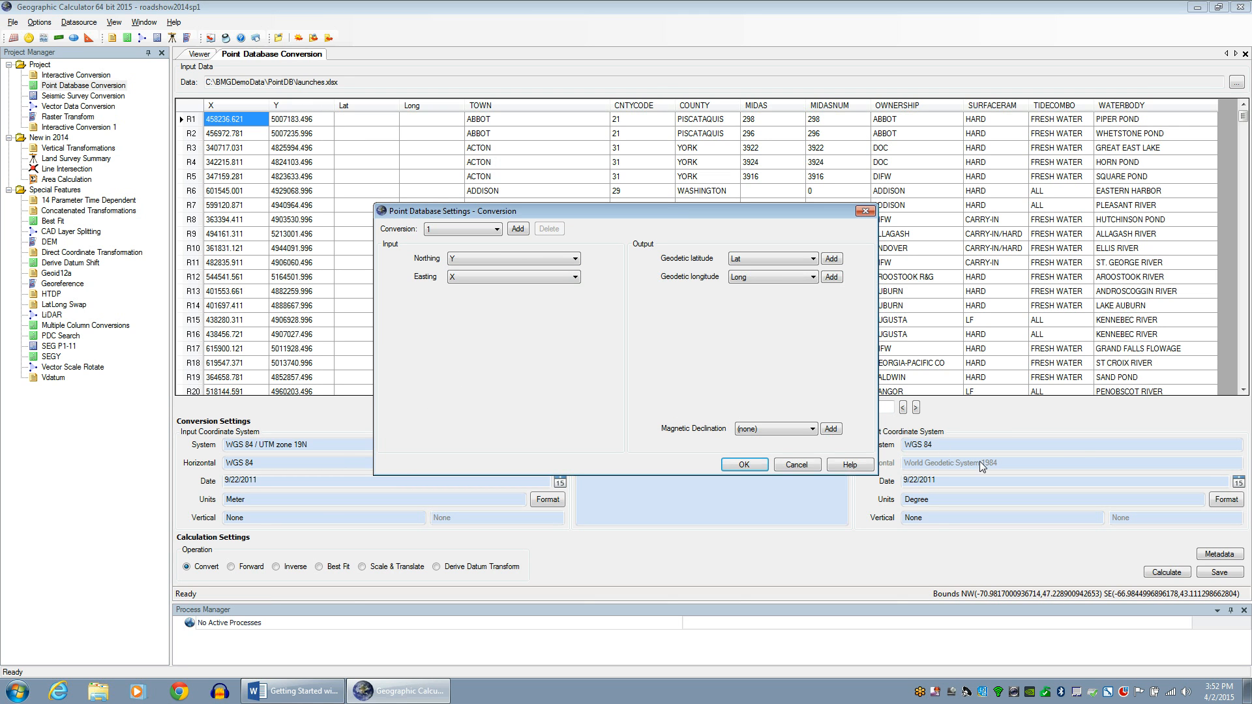
{"action": "left_click", "coordinate": [866, 212]}
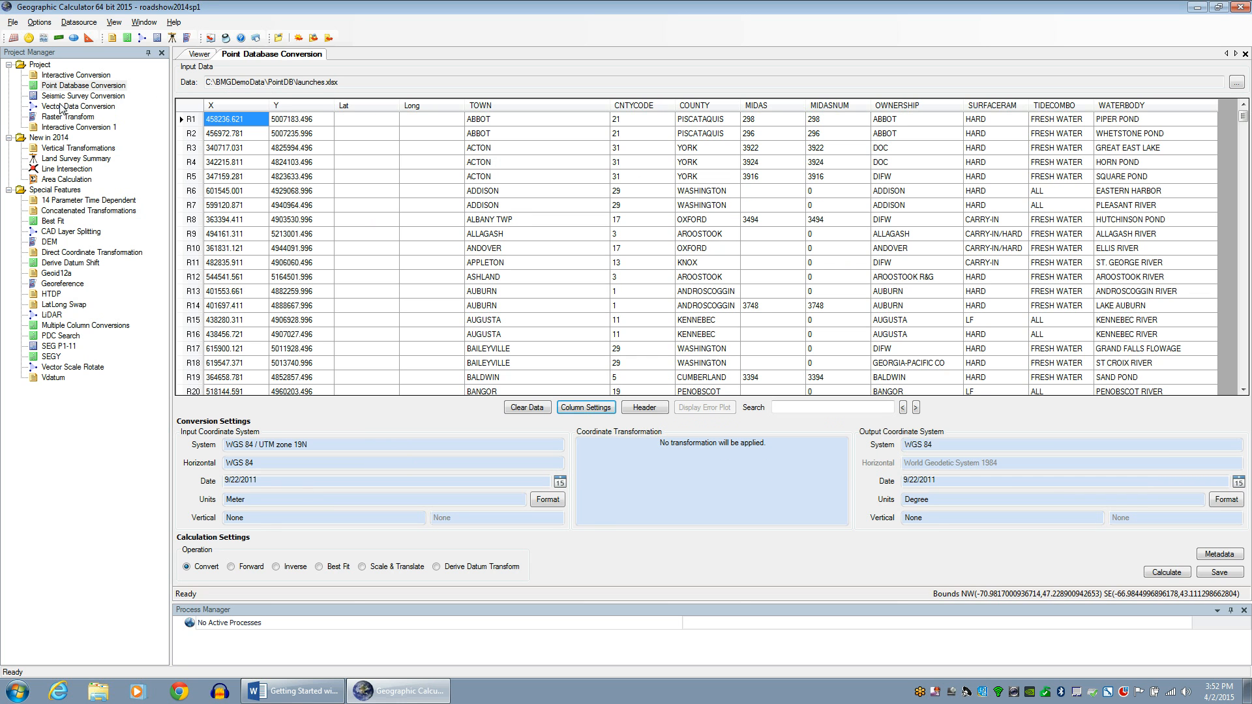
- Open the Vector Data Conversion job and inspect the crop area and layers of MeTwp24.shp without applying a crop
{"action": "left_click", "coordinate": [58, 106]}
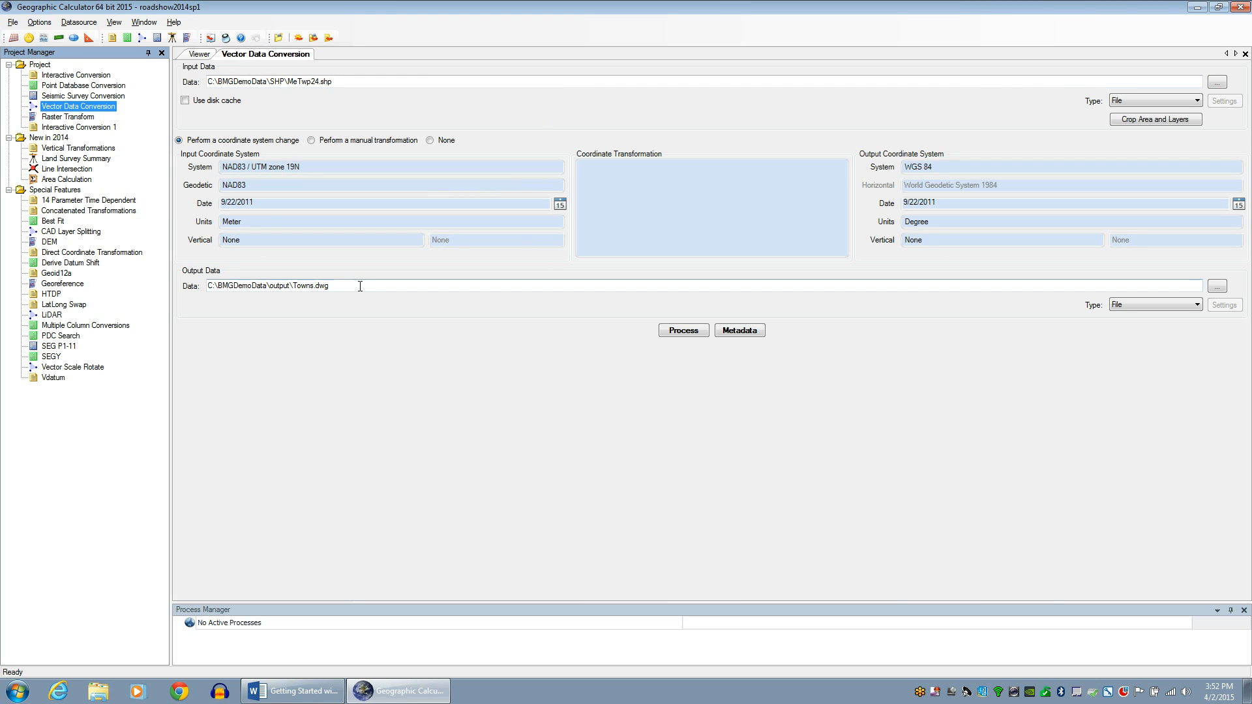
{"action": "left_click", "coordinate": [1192, 119]}
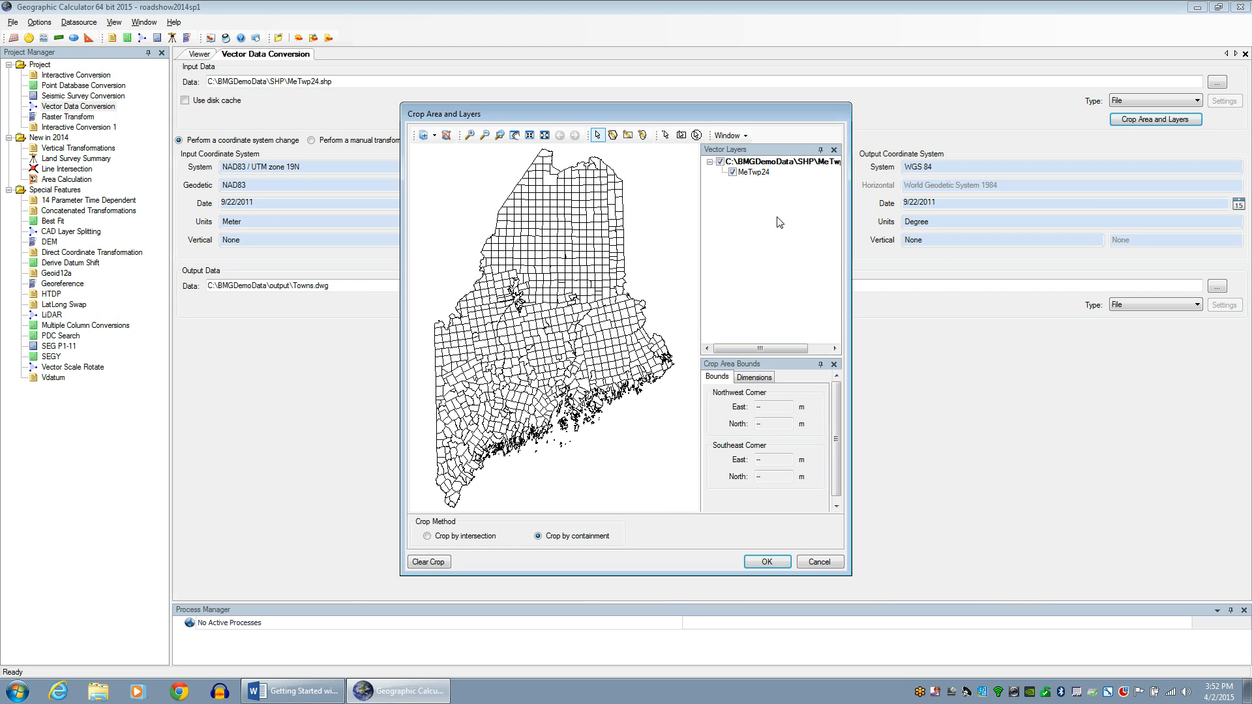
{"action": "left_click", "coordinate": [819, 562]}
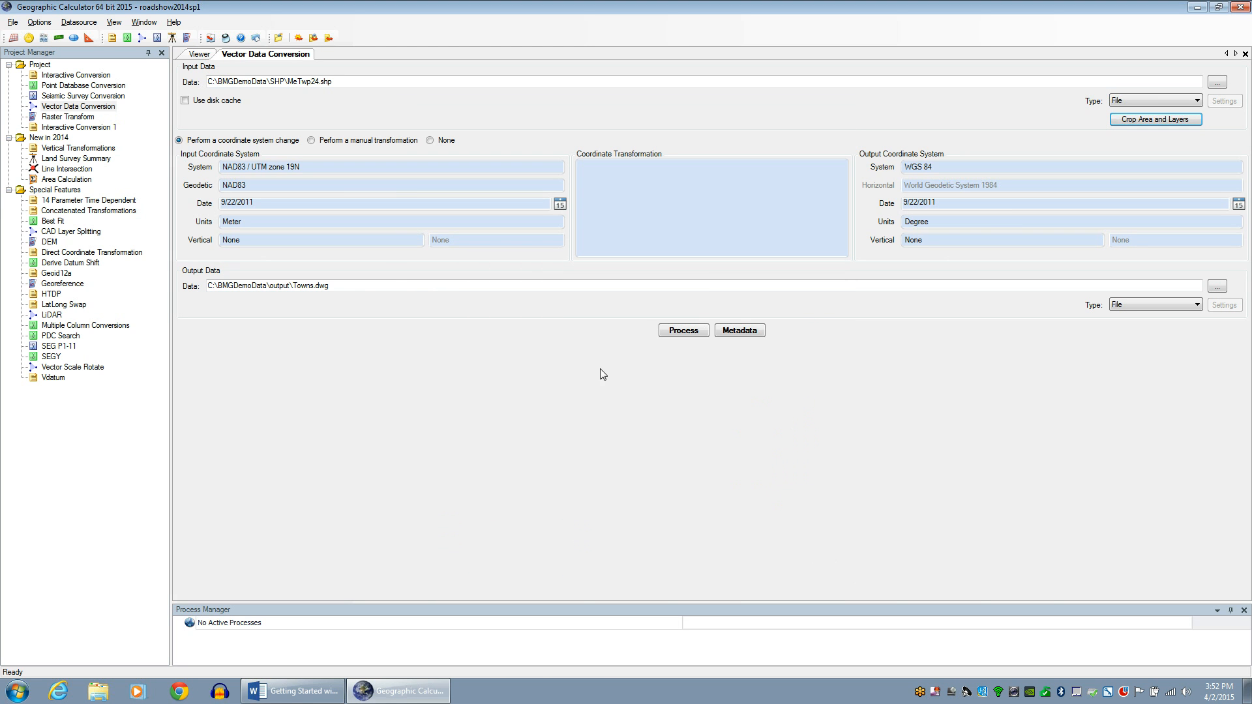